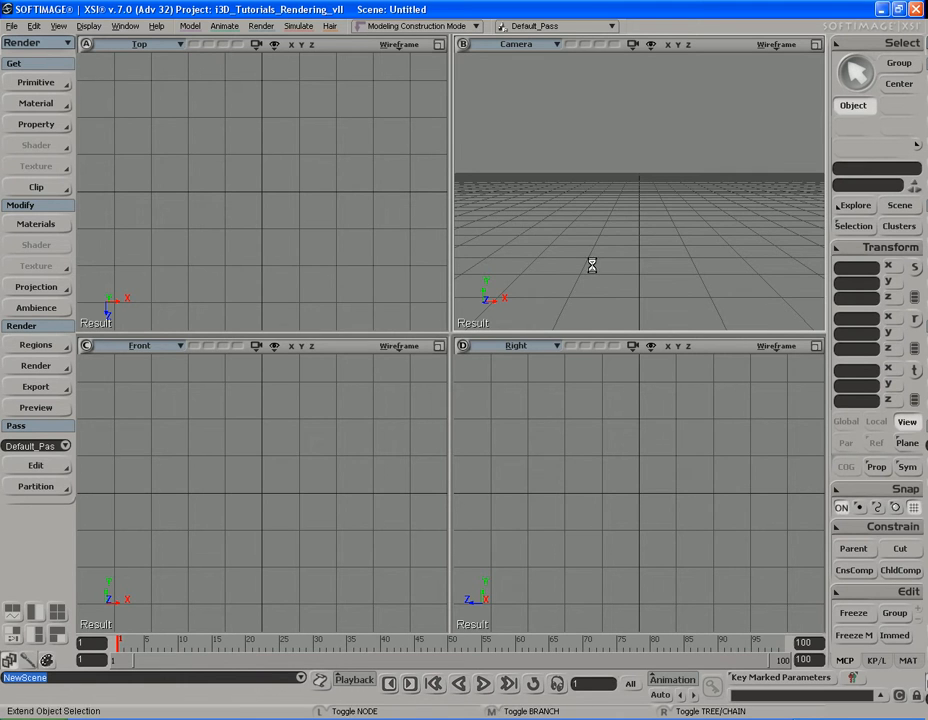
# Open the scene HDRI_Start from the project's Scenes folder
pyautogui.hotkey('ctrl', 'o')
pyautogui.click(355, 274)
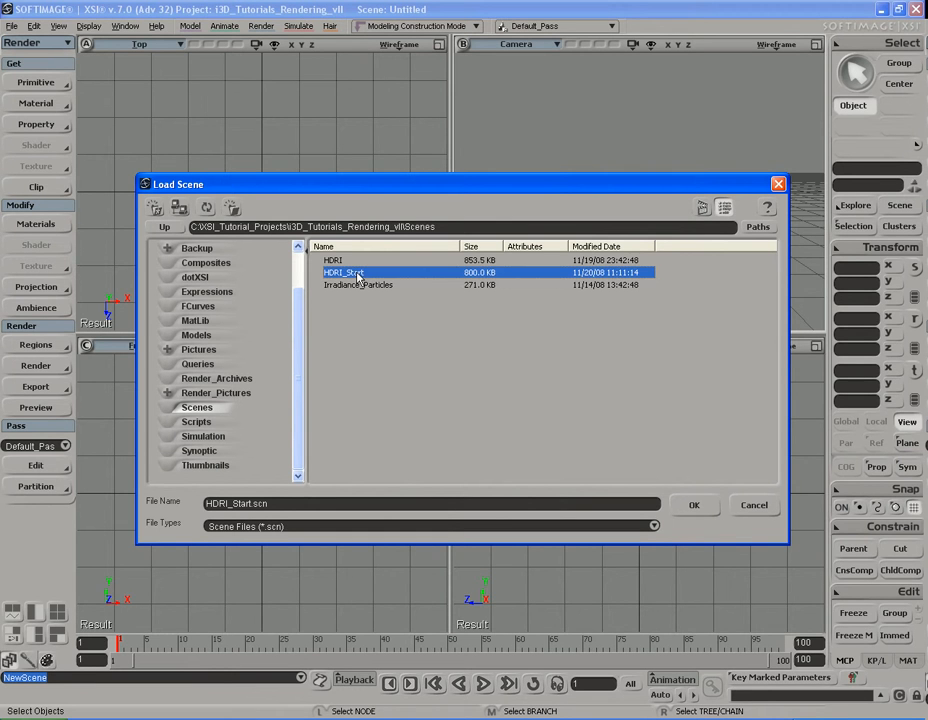
pyautogui.doubleClick(350, 272)
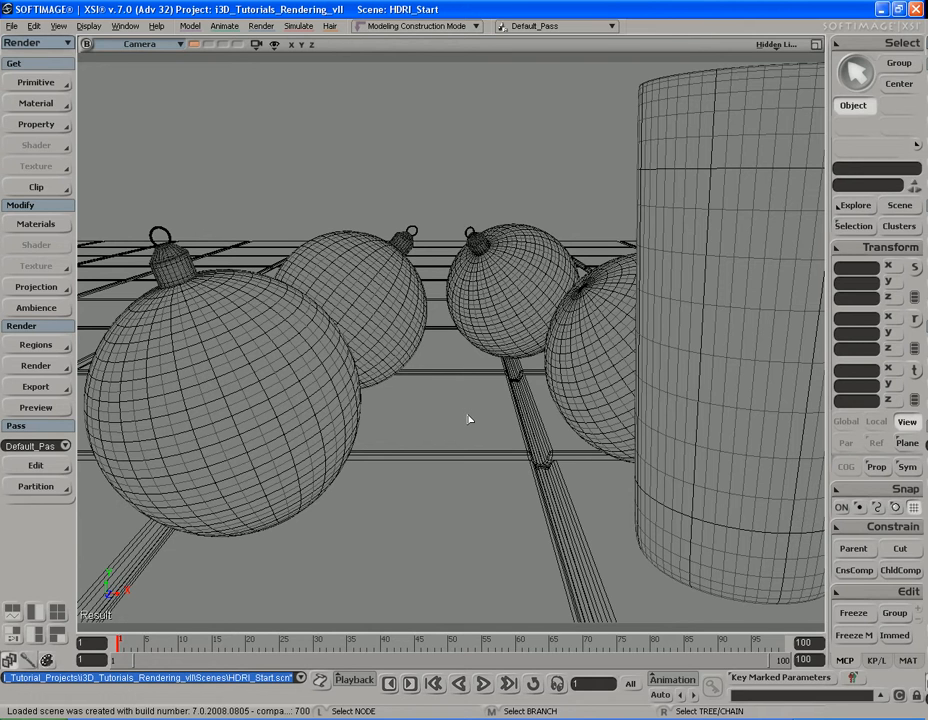
# Render a preview of the current pass to check the scene's default lighting, and close the preview
pyautogui.hotkey('shift', 'q')
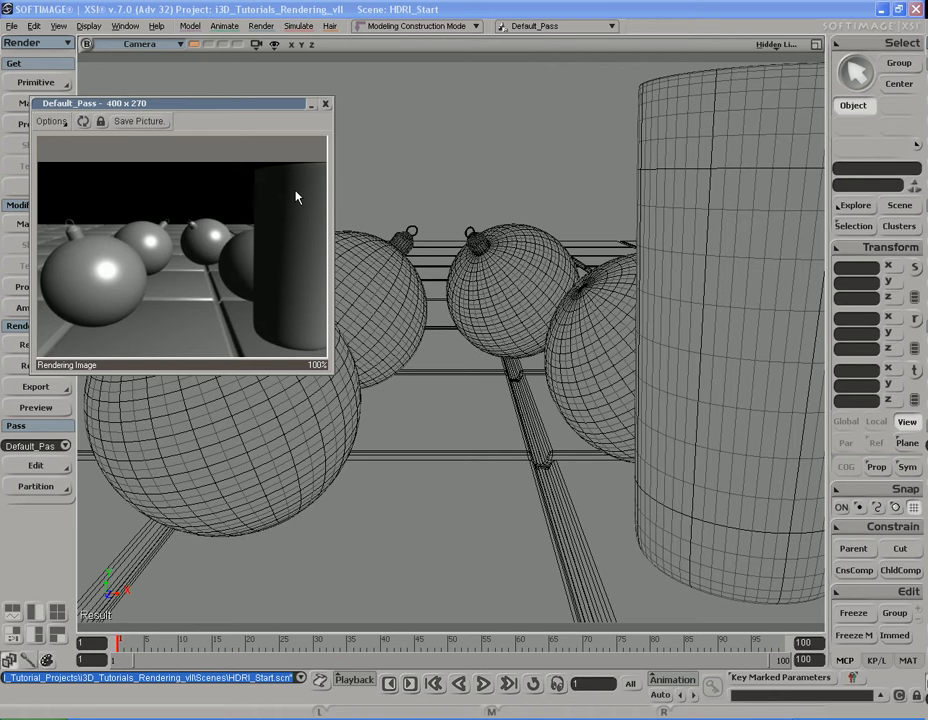
pyautogui.moveTo(224, 104); pyautogui.dragTo(350, 120)
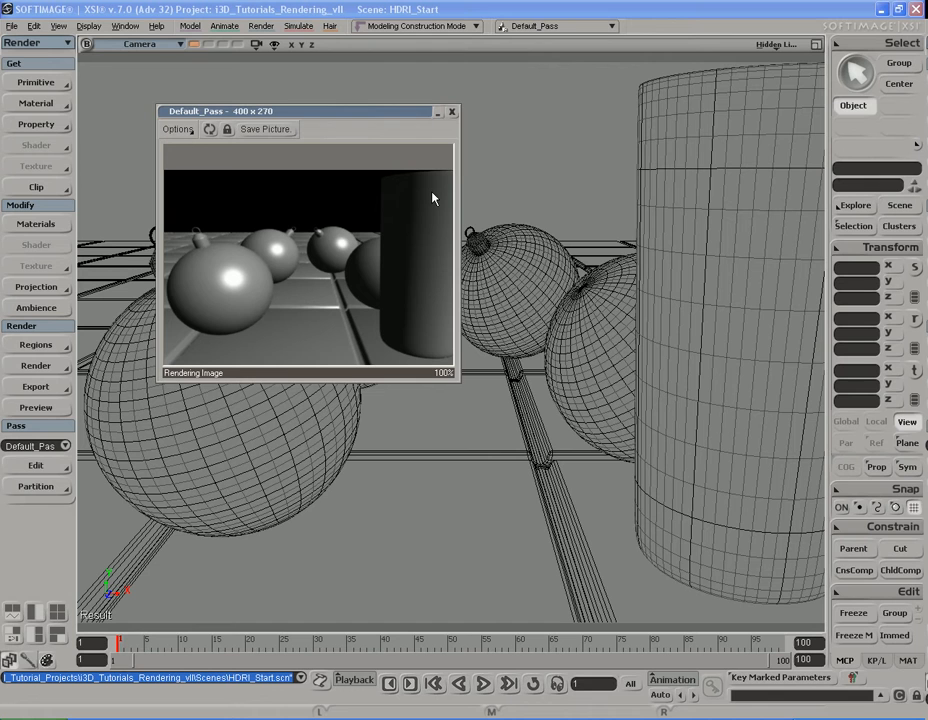
pyautogui.click(452, 113)
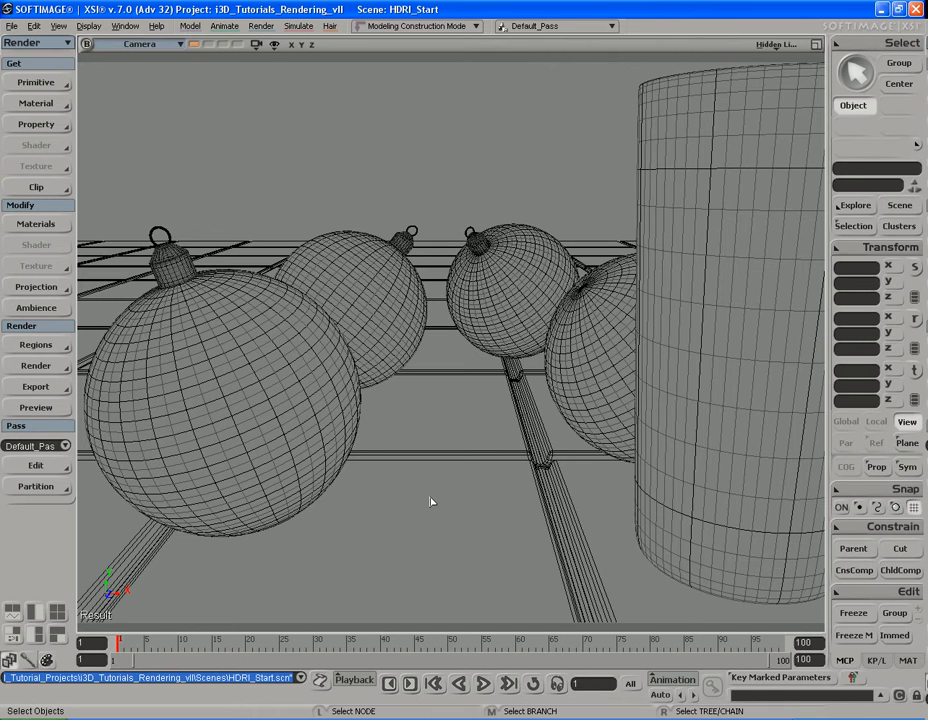
# Set the scene's ambient lighting colour to 0 for red, green and blue
pyautogui.click(44, 309)
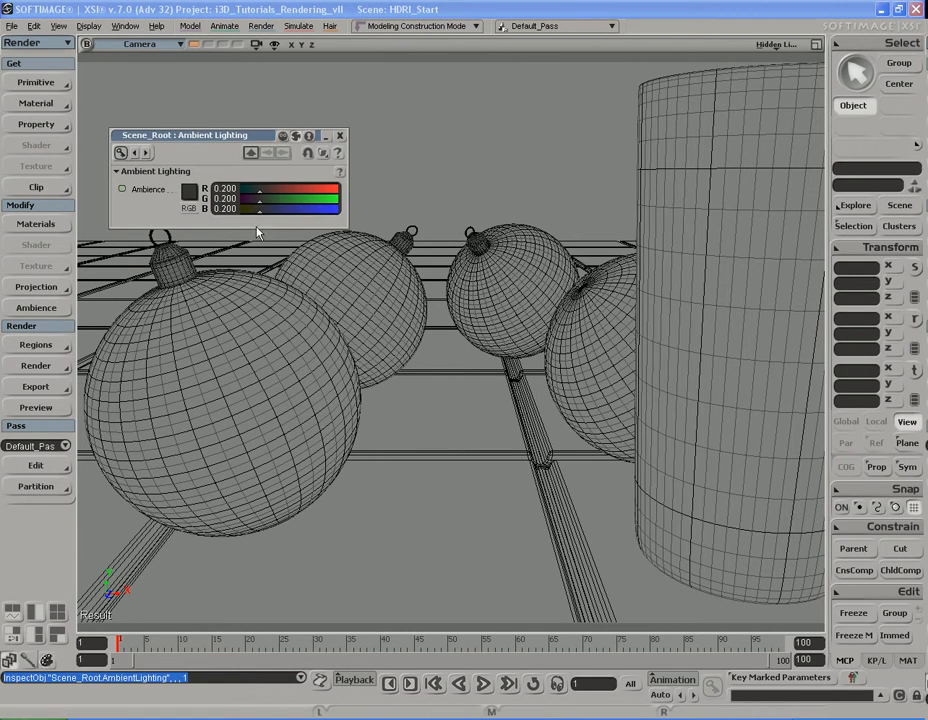
pyautogui.keyDown('ctrl'); pyautogui.moveTo(260, 211); pyautogui.dragTo(236, 212); pyautogui.keyUp('ctrl')
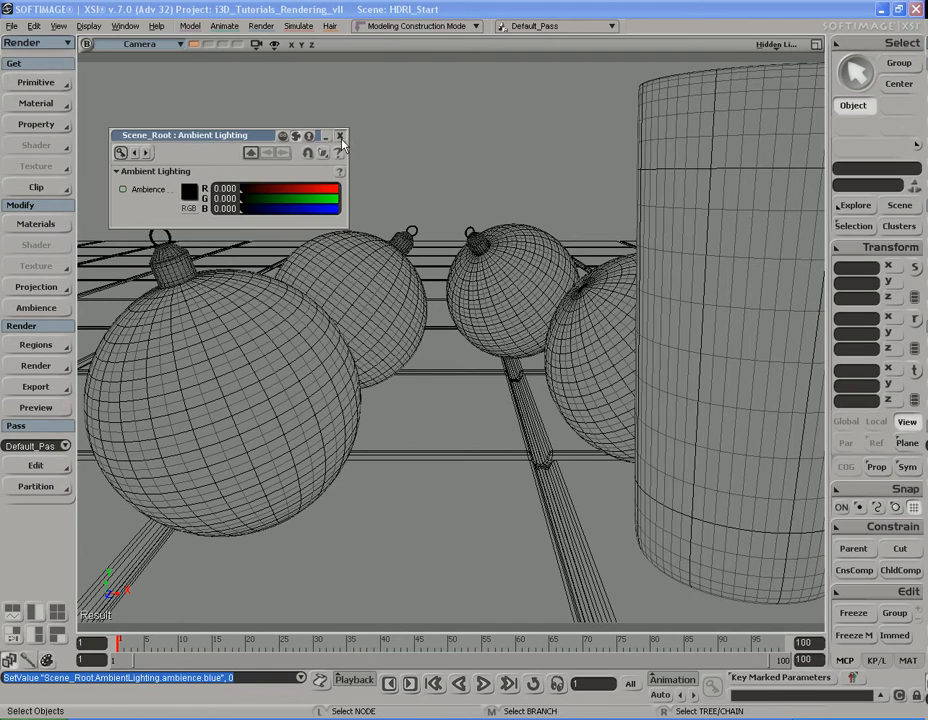
pyautogui.click(341, 137)
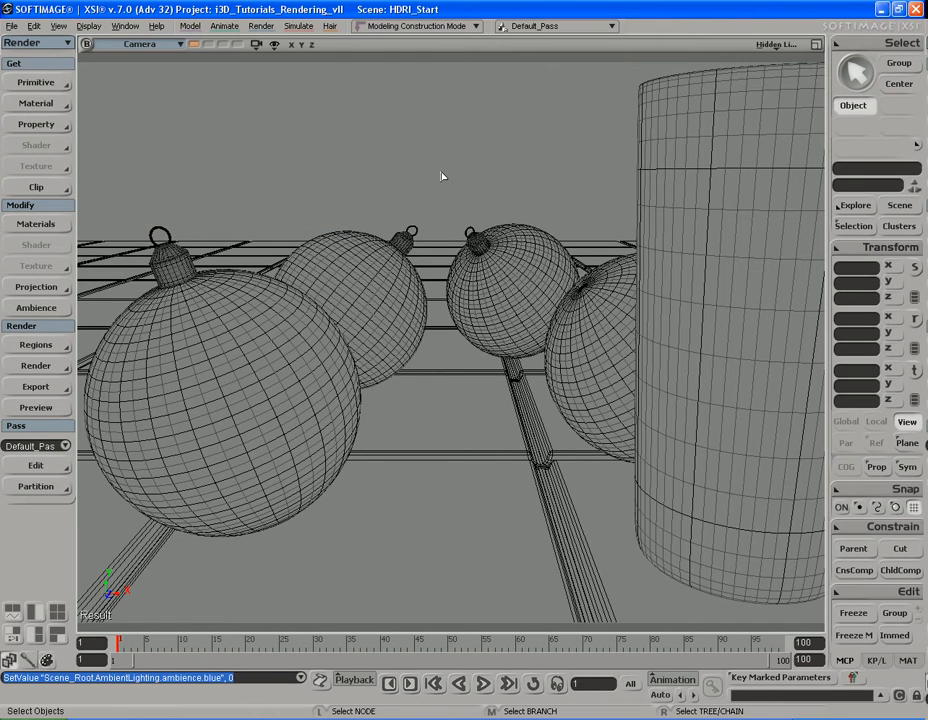
# Delete the default light from the scene and check the unlit scene with a preview render
pyautogui.press('8')
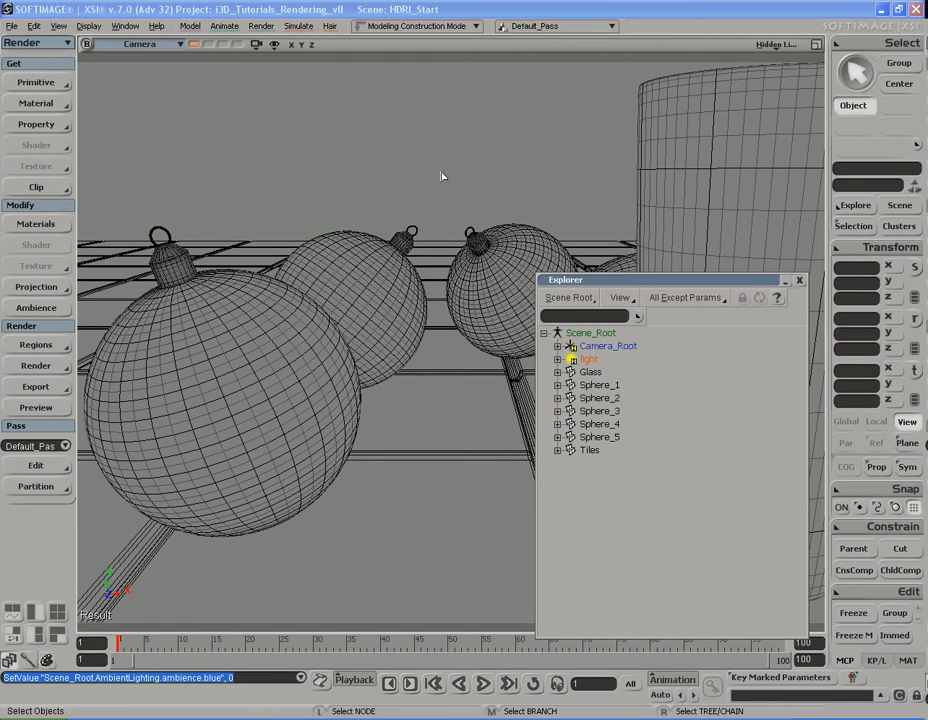
pyautogui.click(589, 360)
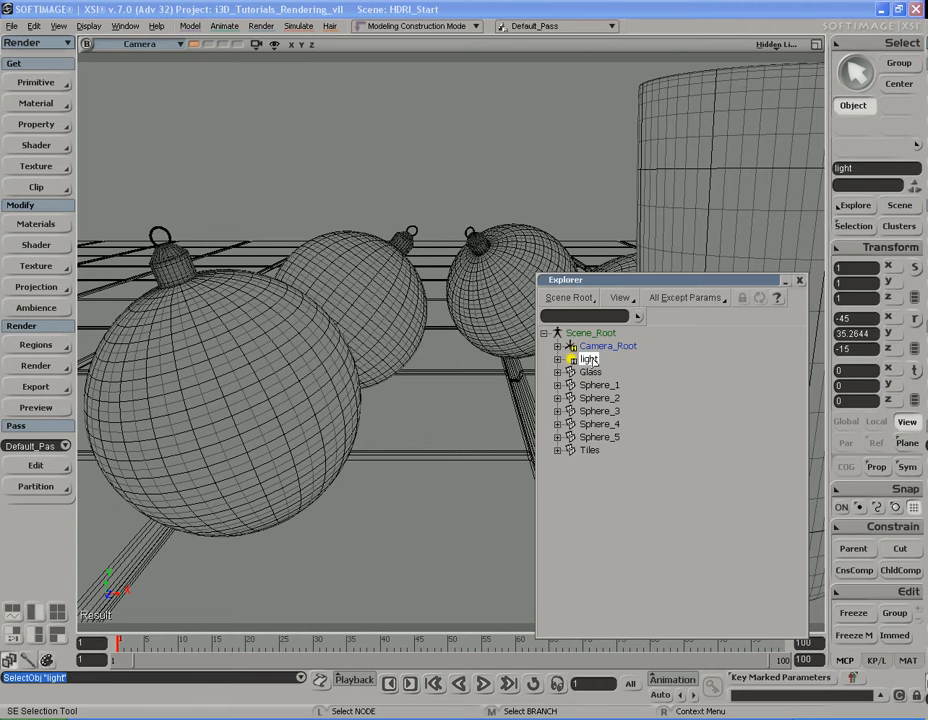
pyautogui.press('Delete')
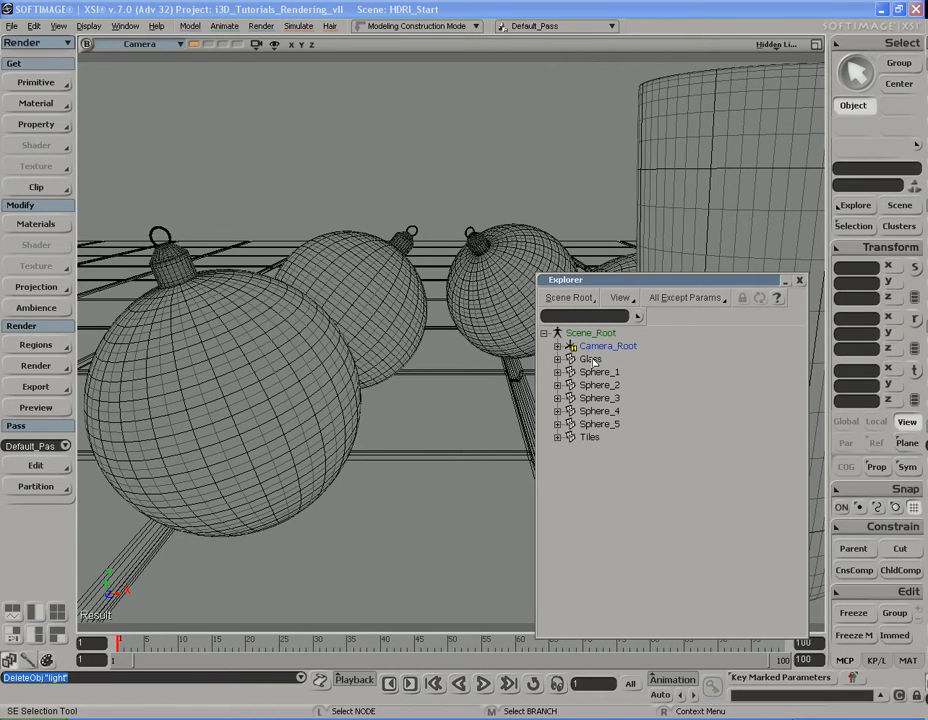
pyautogui.click(799, 280)
pyautogui.hotkey('shift', 'r')
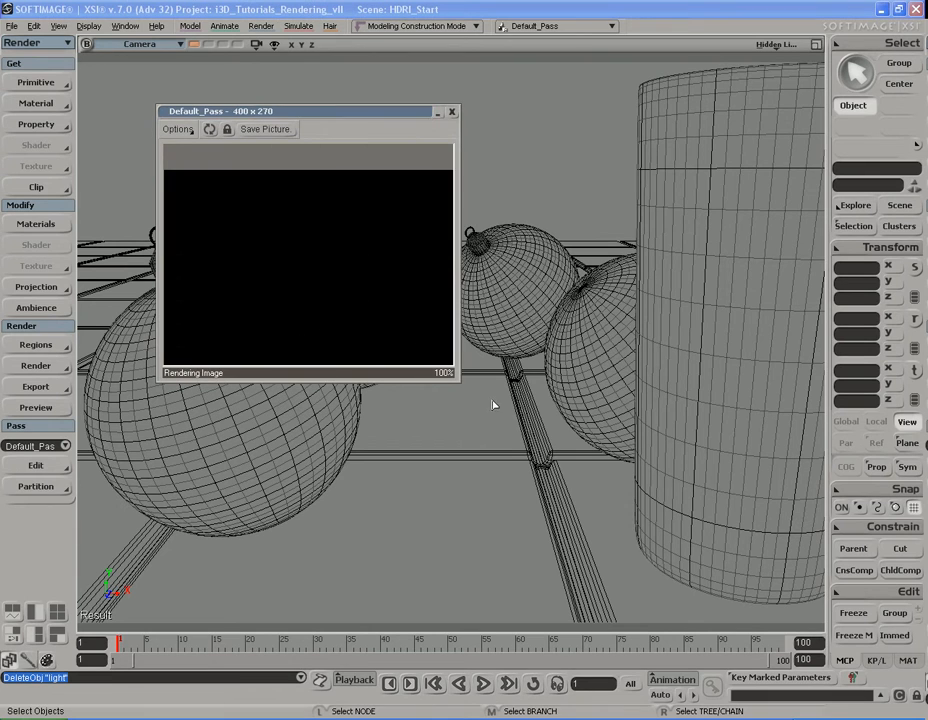
pyautogui.click(451, 112)
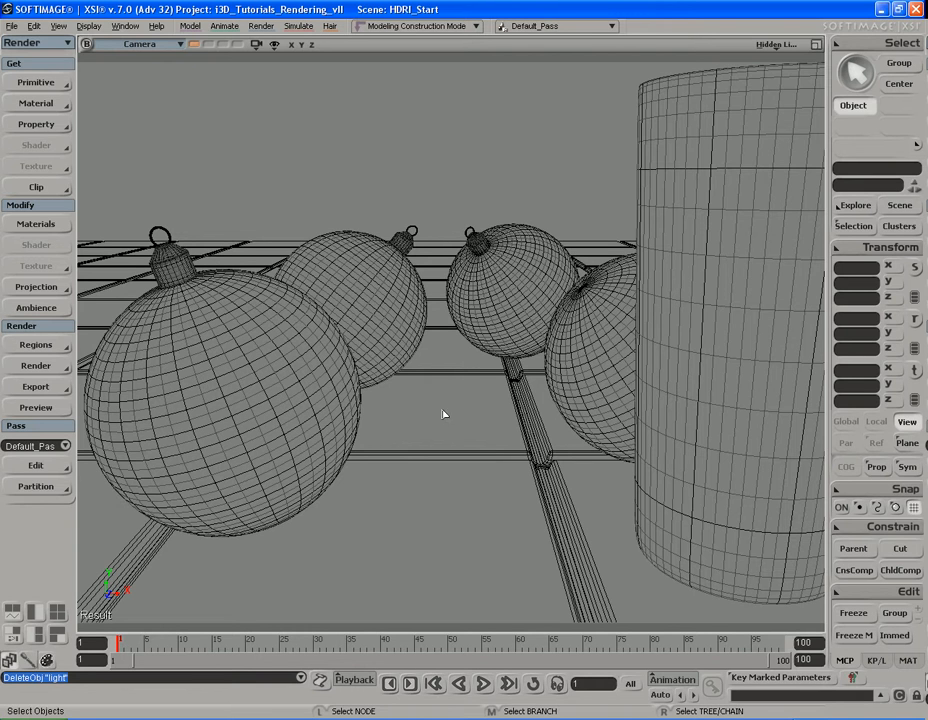
# Create a new Image Based Lighting pass that uses a new image clip loaded from ArchViz.hdr in the Pictures folder
pyautogui.click(47, 470)
pyautogui.moveTo(127, 482)
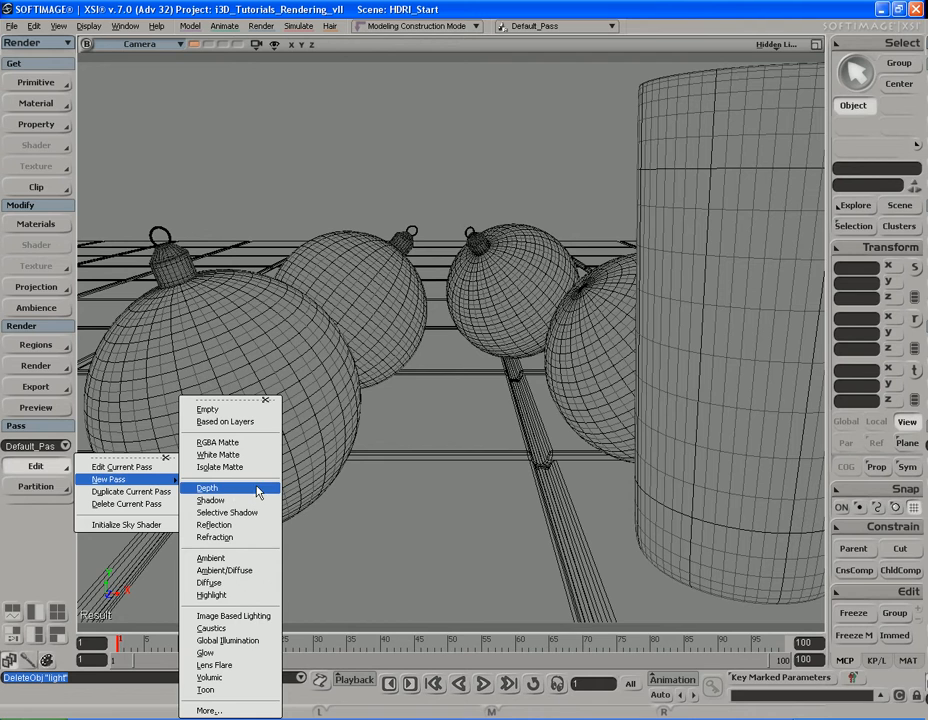
pyautogui.click(251, 620)
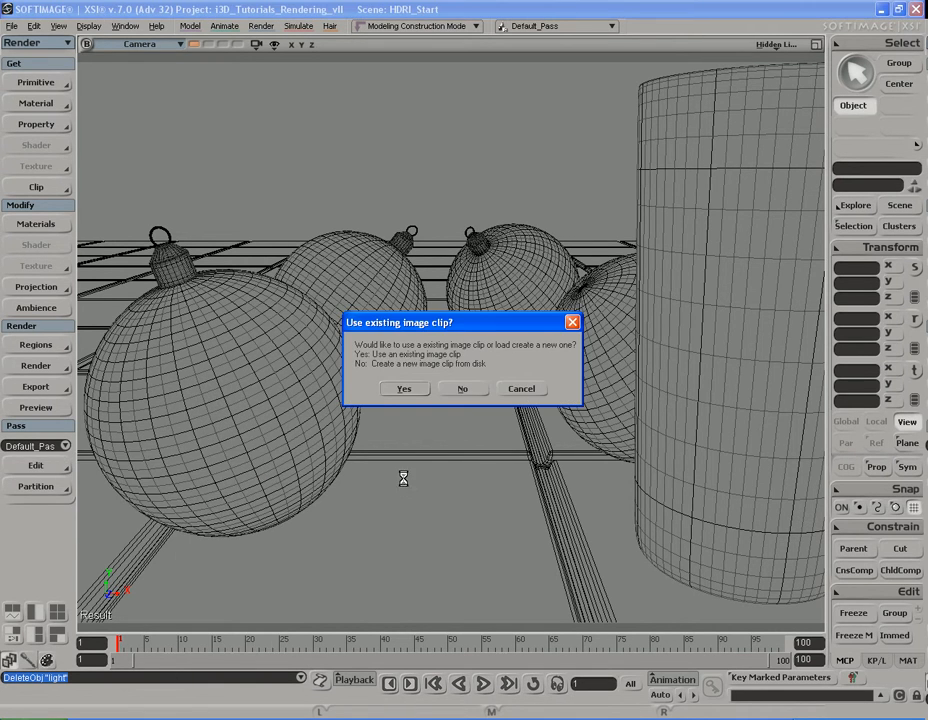
pyautogui.click(465, 390)
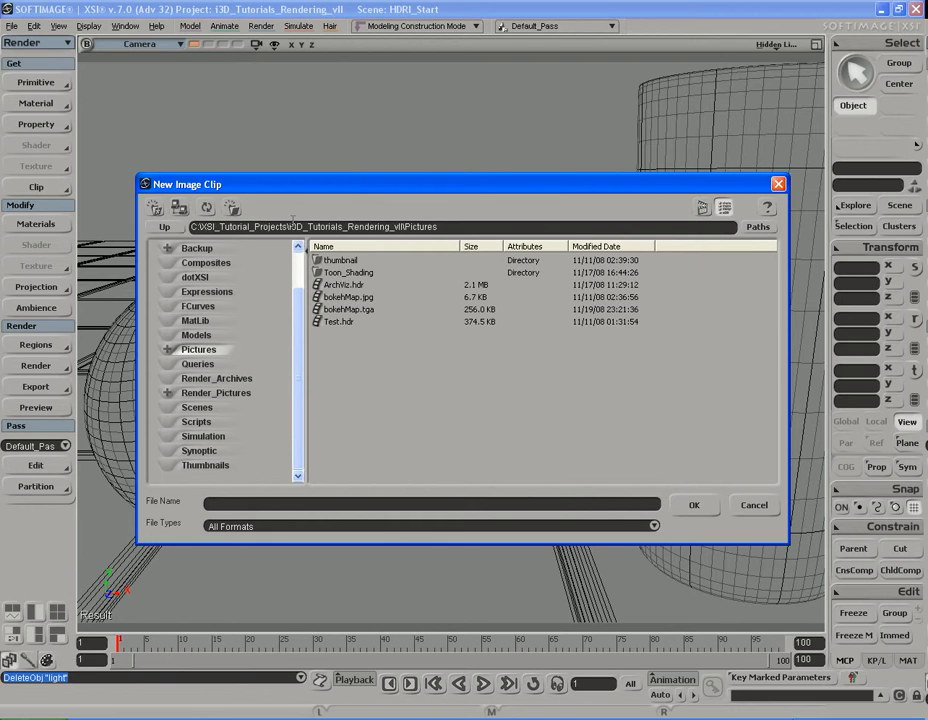
pyautogui.click(294, 226)
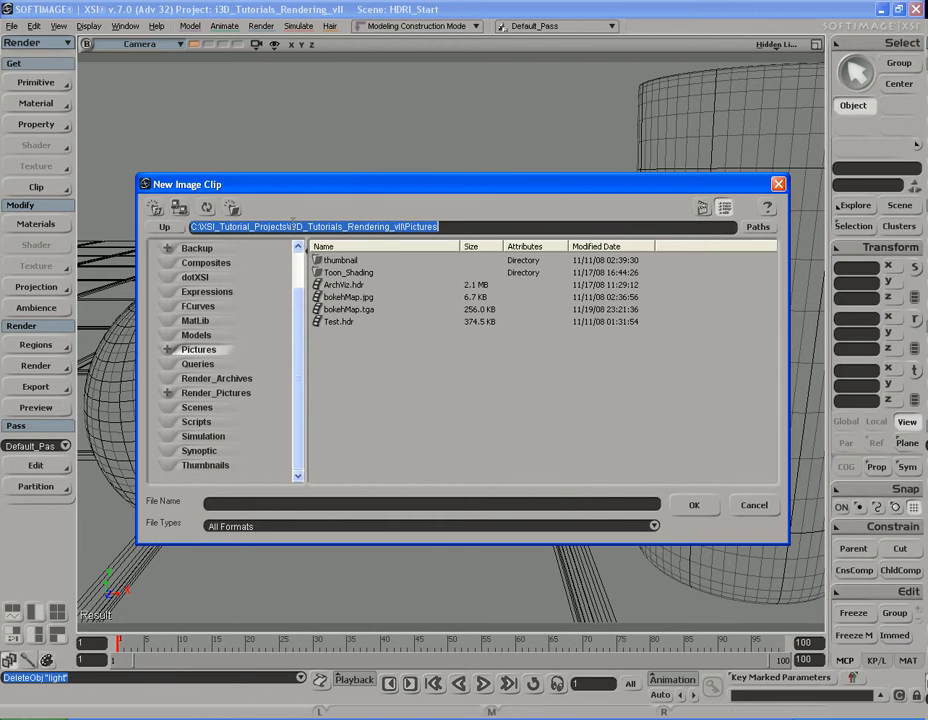
pyautogui.click(358, 347)
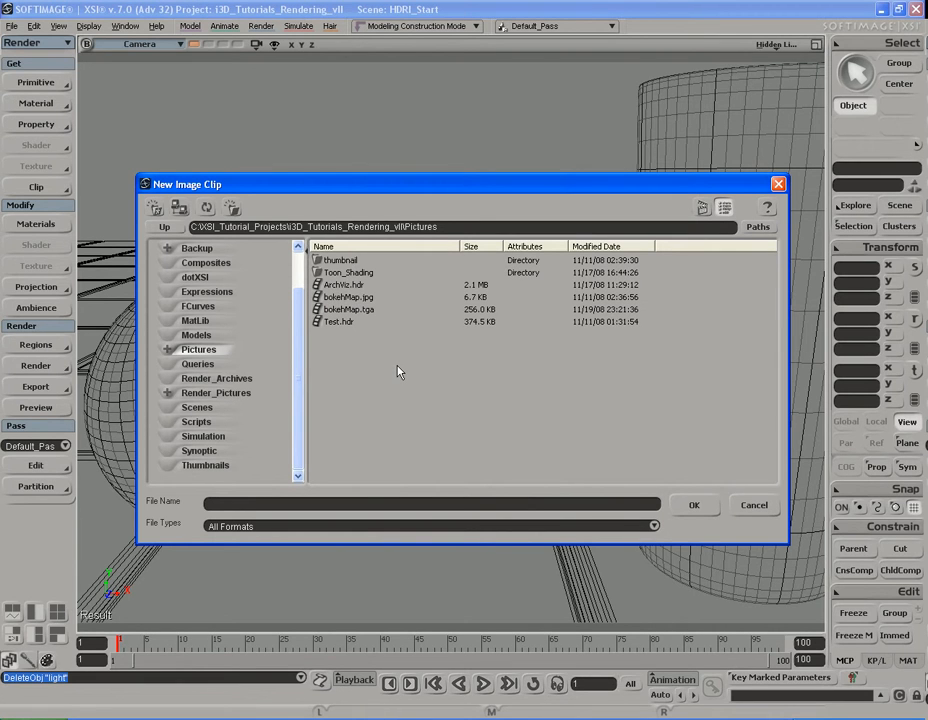
pyautogui.click(349, 287)
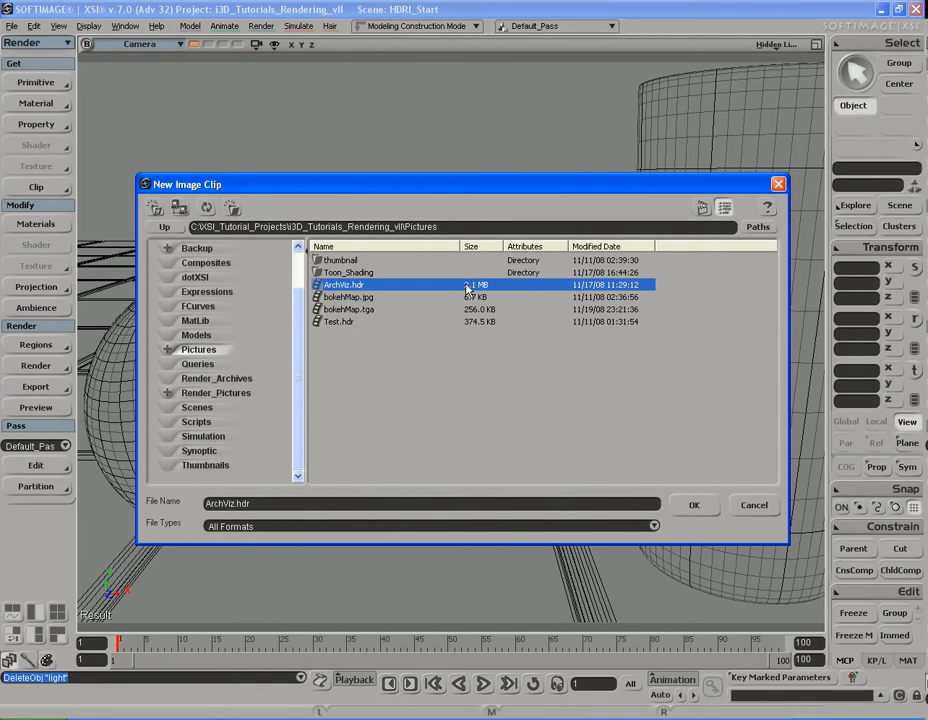
pyautogui.click(695, 507)
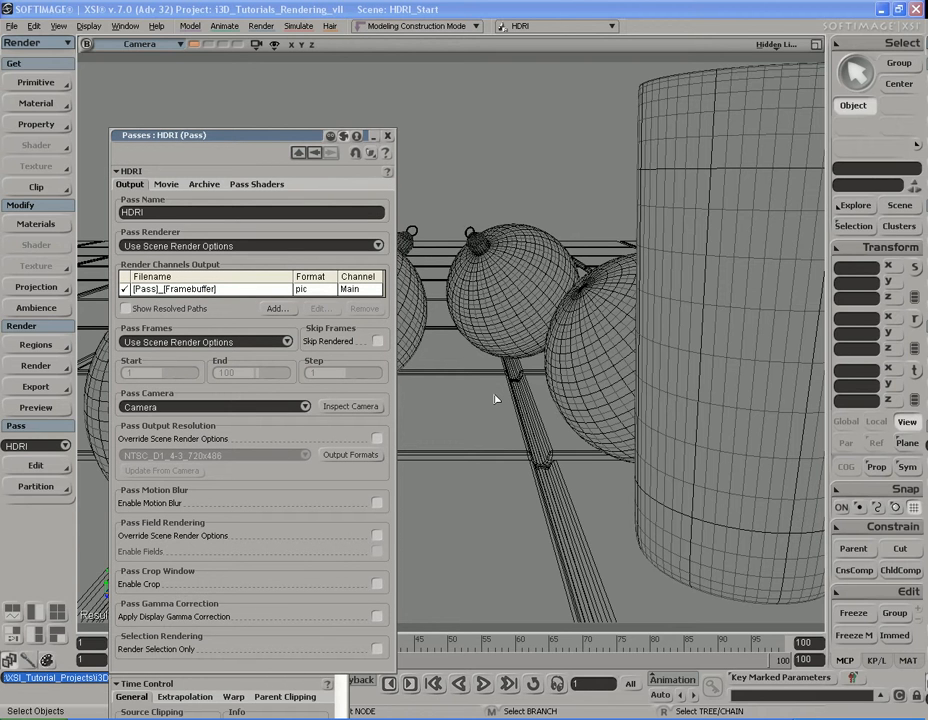
# Spread out the new pass's property pages and close the ArchViz_hdr1 clip and HDRI Environment pages
pyautogui.moveTo(197, 137); pyautogui.dragTo(511, 83)
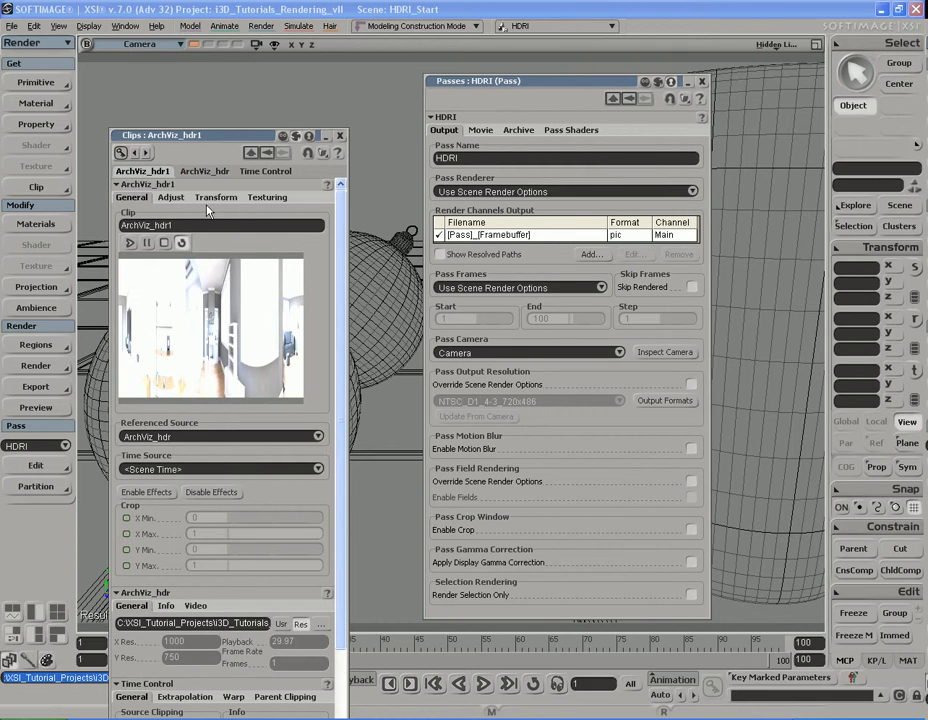
pyautogui.moveTo(206, 138); pyautogui.dragTo(520, 127)
pyautogui.moveTo(190, 136); pyautogui.dragTo(192, 20)
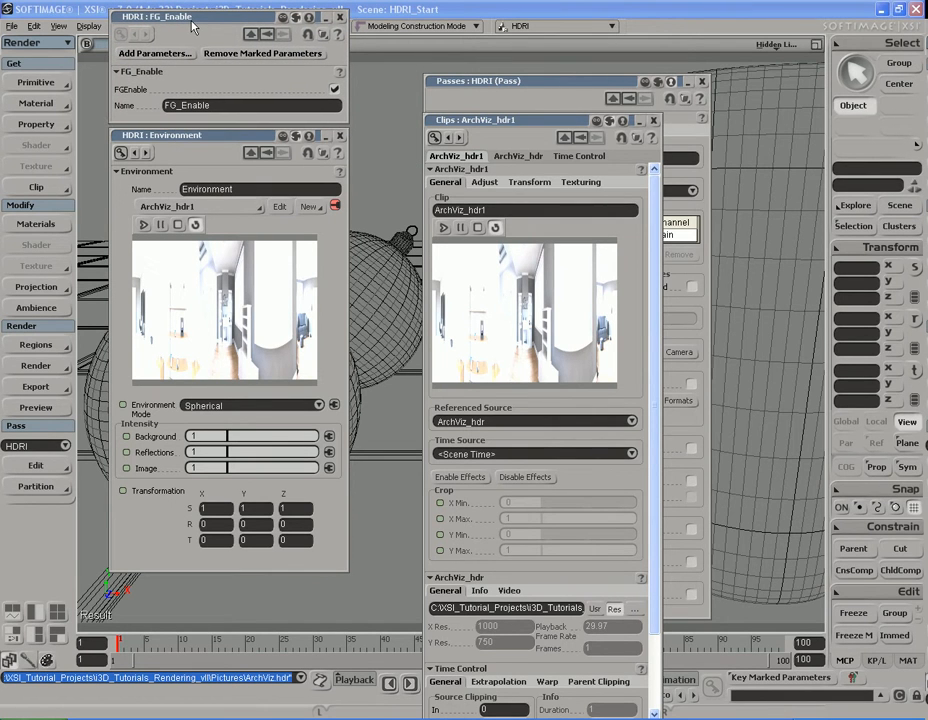
pyautogui.moveTo(548, 121); pyautogui.dragTo(508, 116)
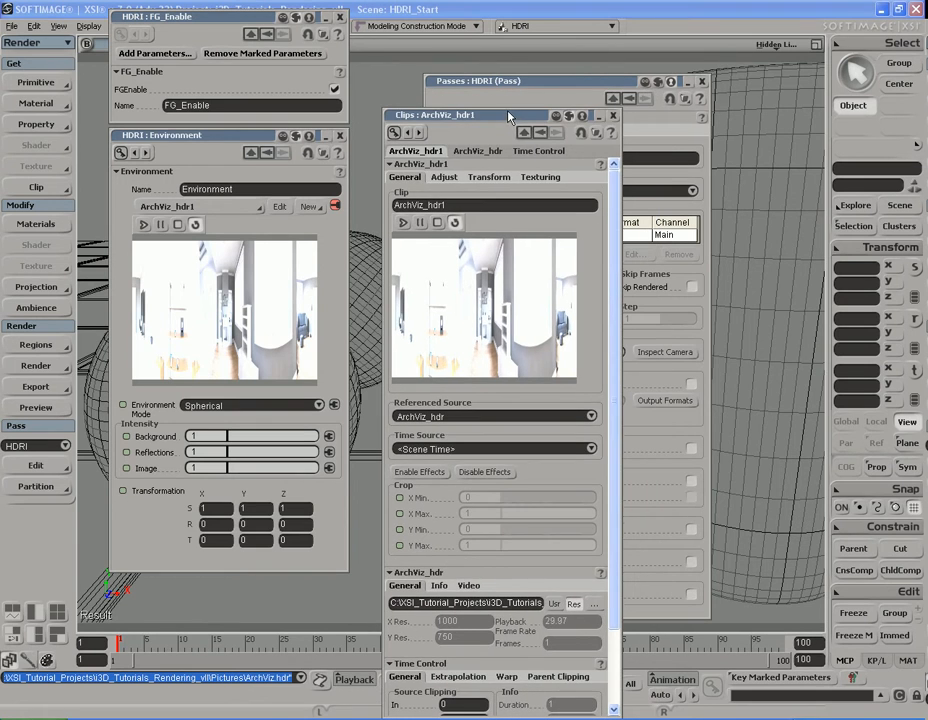
pyautogui.click(613, 115)
pyautogui.click(343, 140)
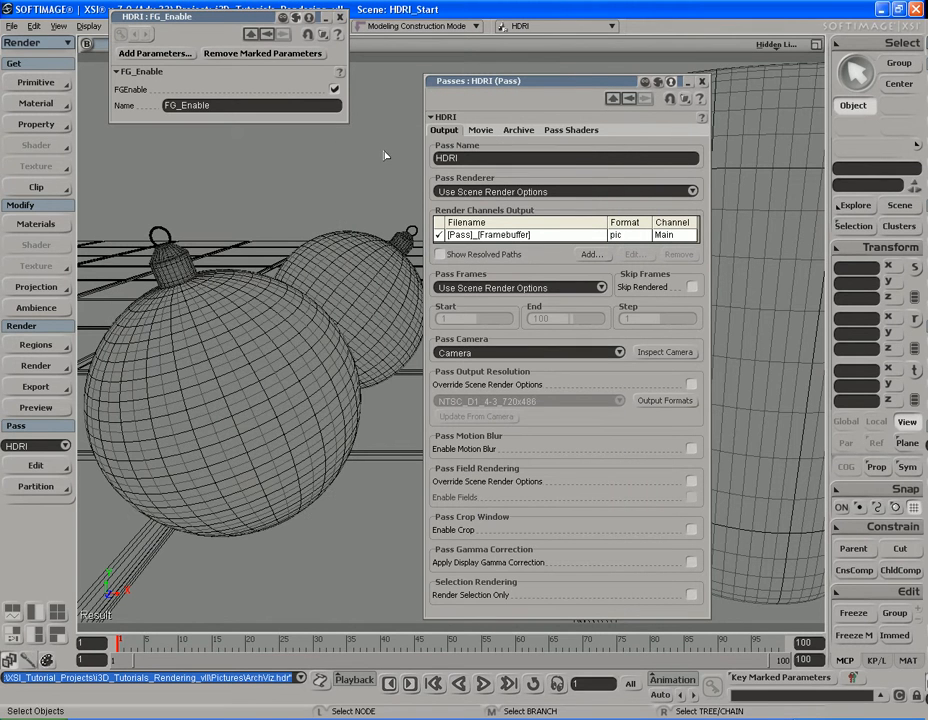
pyautogui.moveTo(251, 22); pyautogui.dragTo(243, 96)
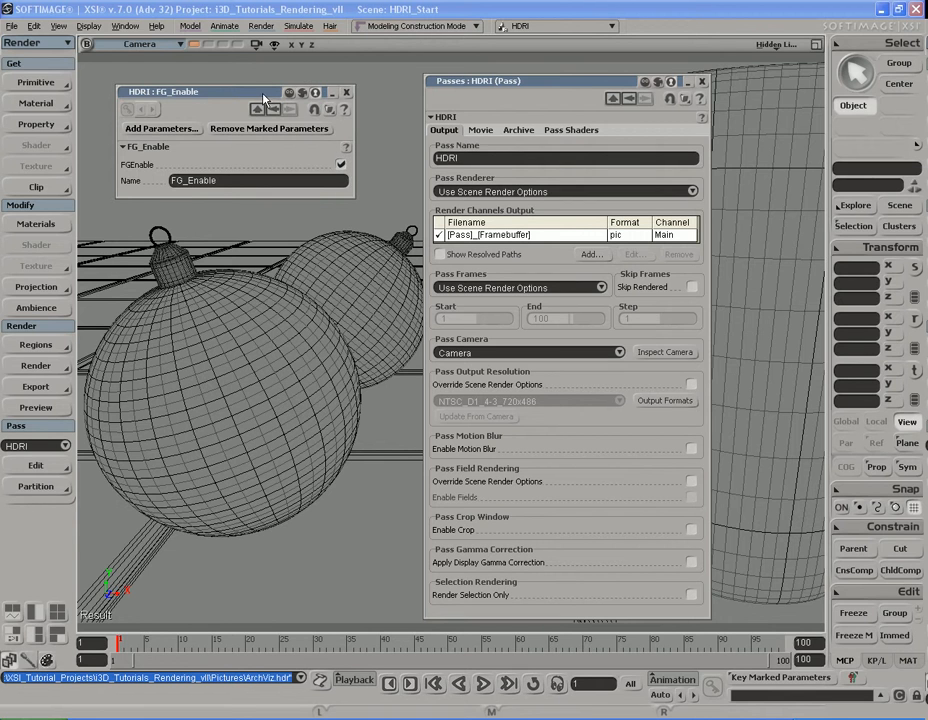
pyautogui.moveTo(264, 95); pyautogui.dragTo(255, 81)
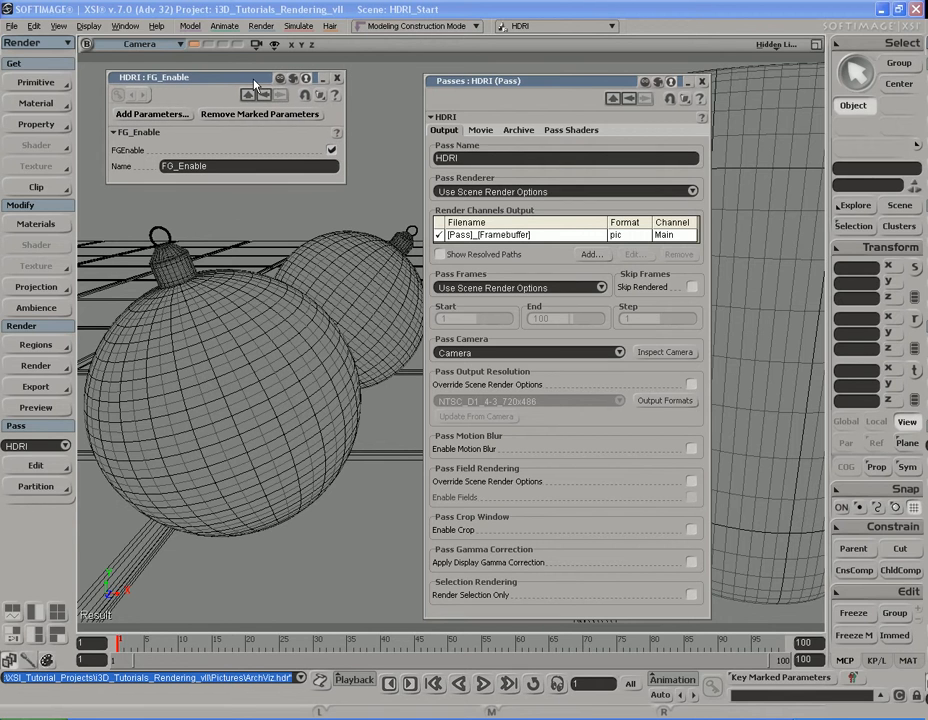
# Open the mental ray Final Gathering options and switch FGEnable off and on again to compare both settings
pyautogui.click(47, 368)
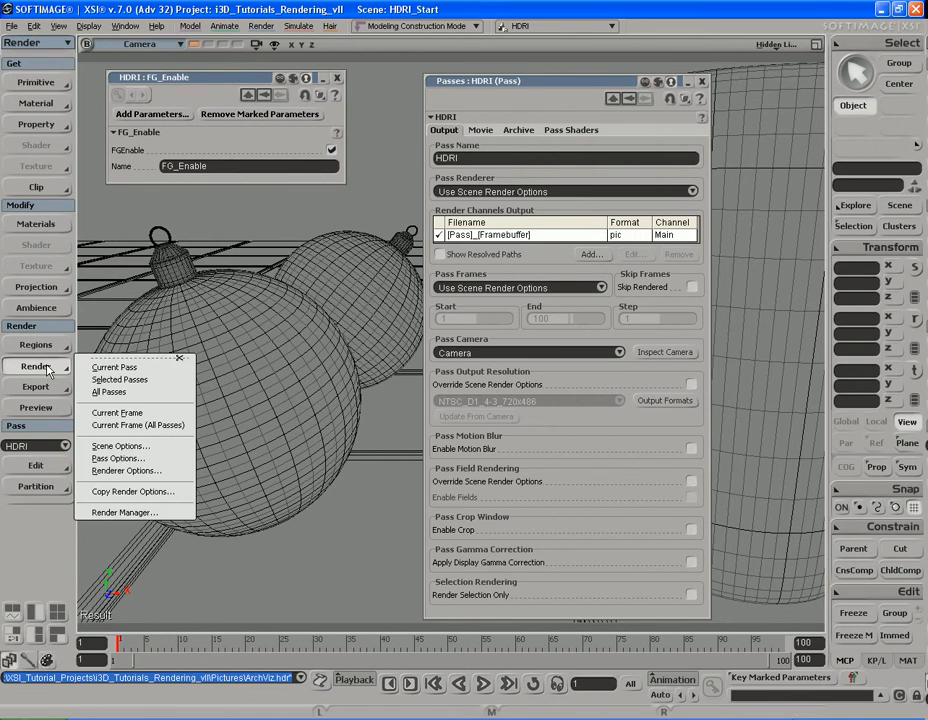
pyautogui.click(122, 470)
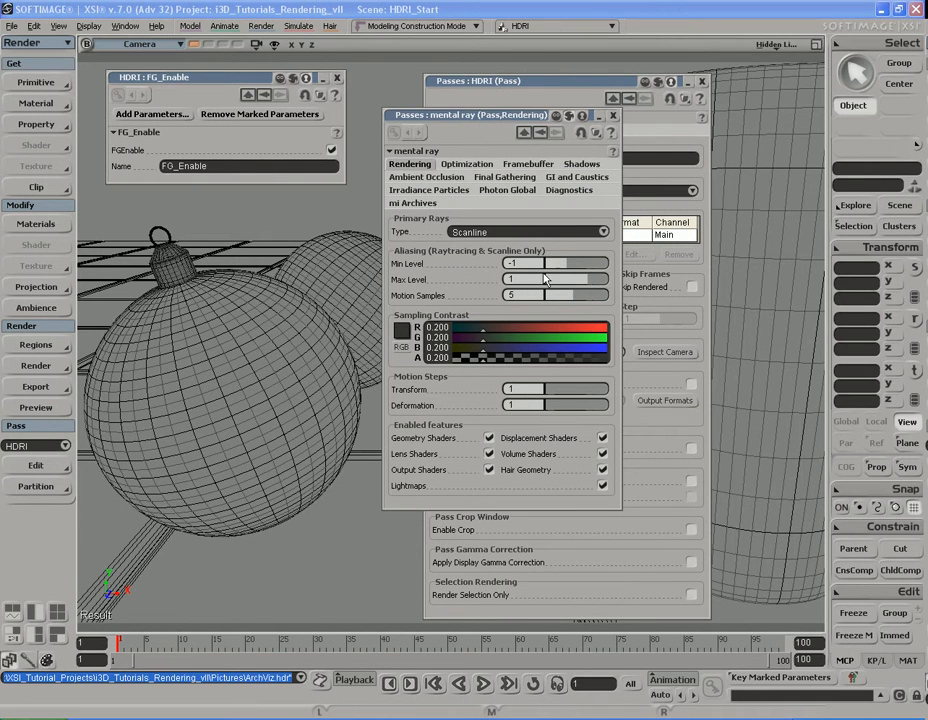
pyautogui.click(515, 178)
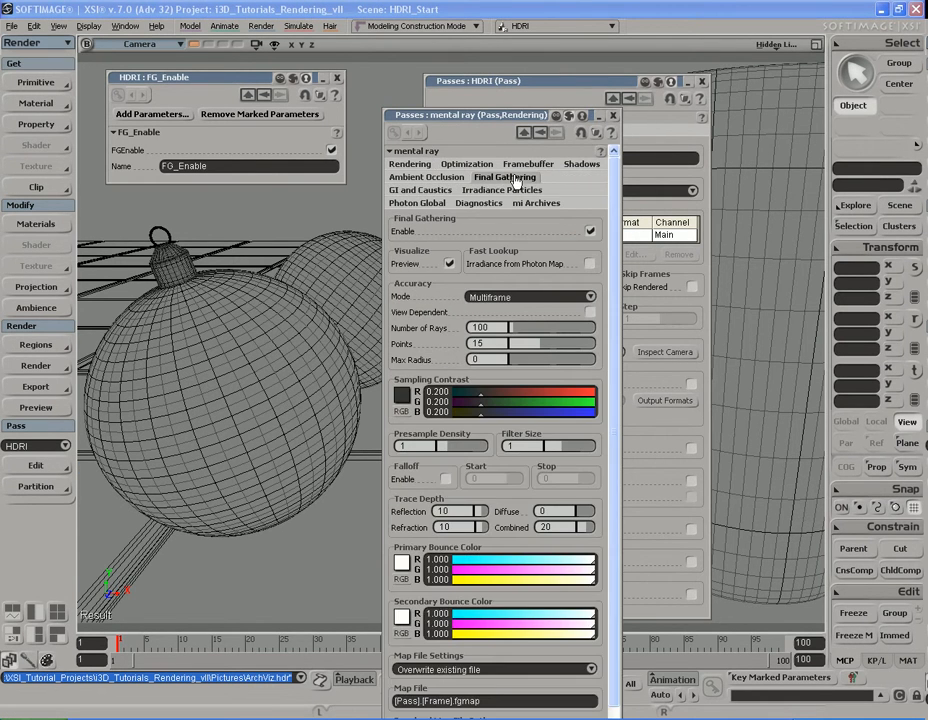
pyautogui.moveTo(500, 119); pyautogui.dragTo(500, 87)
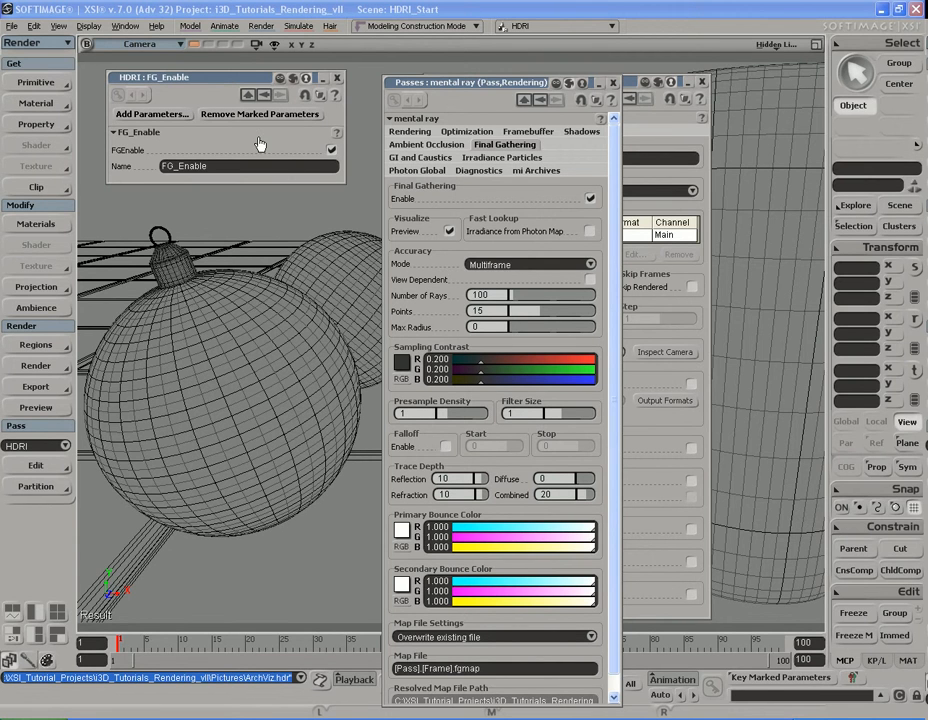
pyautogui.click(332, 150)
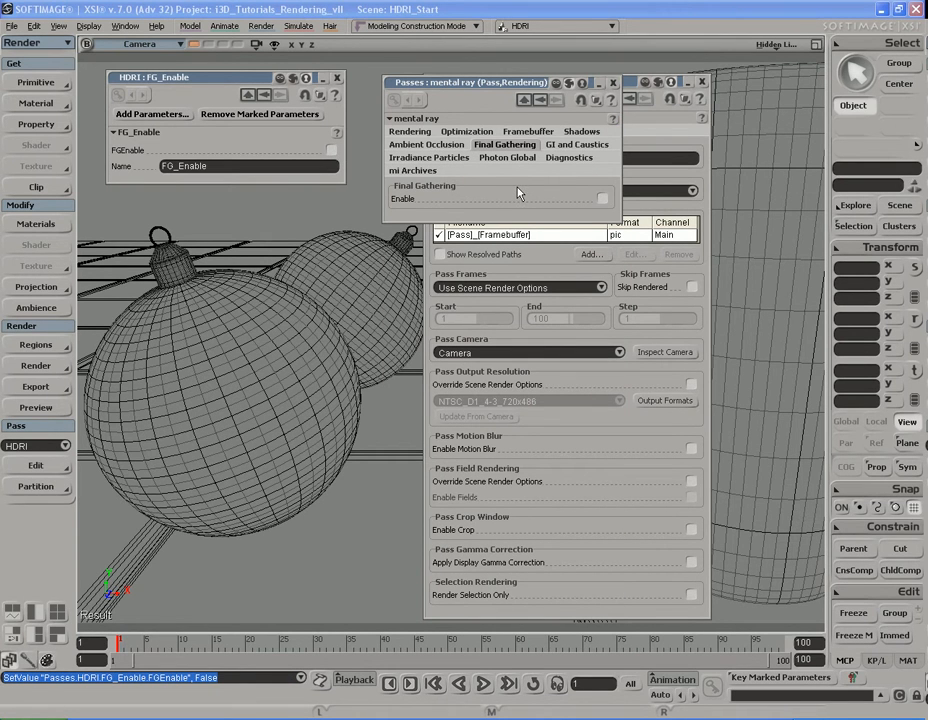
pyautogui.click(332, 150)
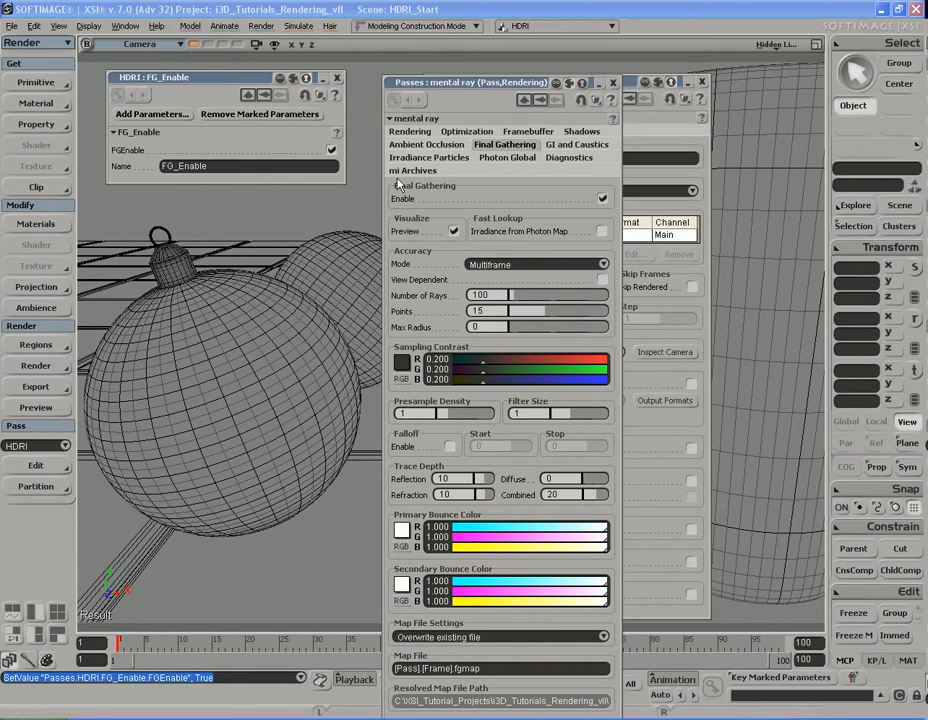
# Close the FG_Enable and mental ray property pages and move the HDRI pass page slightly up
pyautogui.click(338, 77)
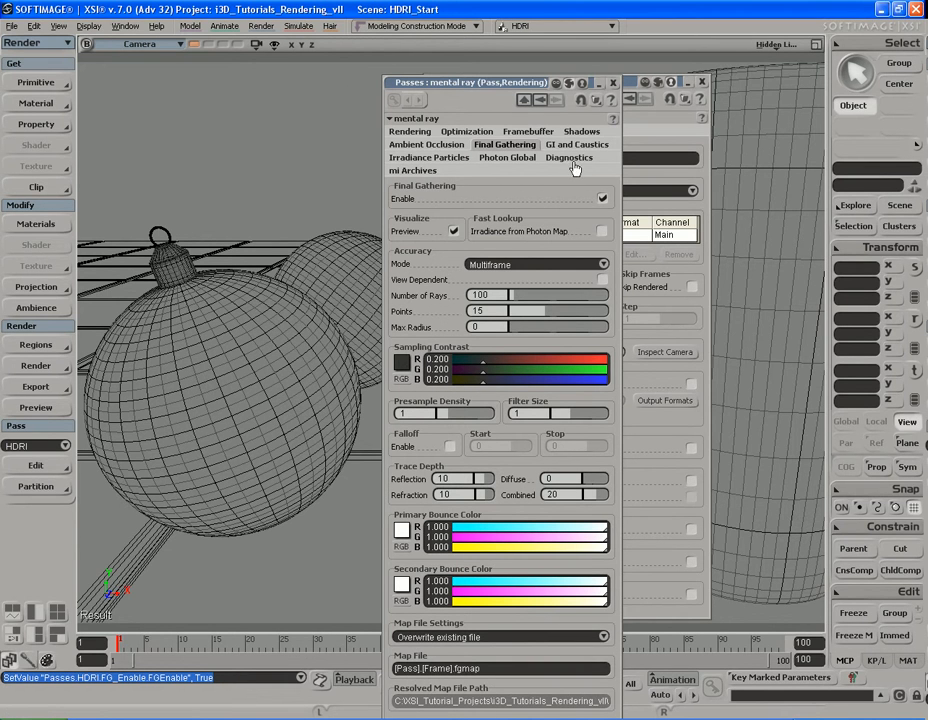
pyautogui.click(612, 84)
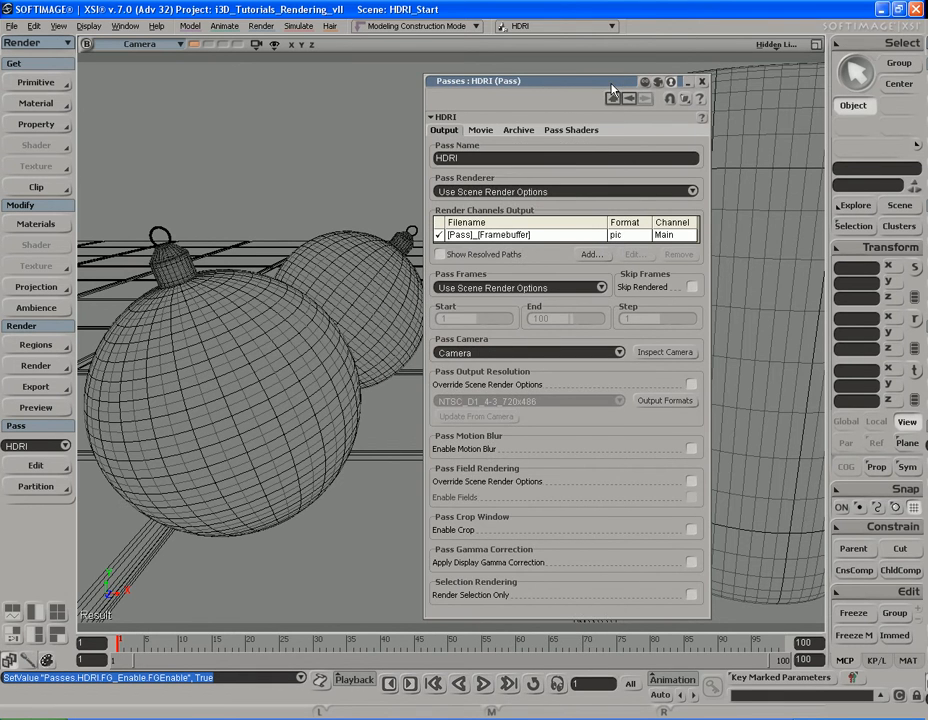
pyautogui.click(578, 78)
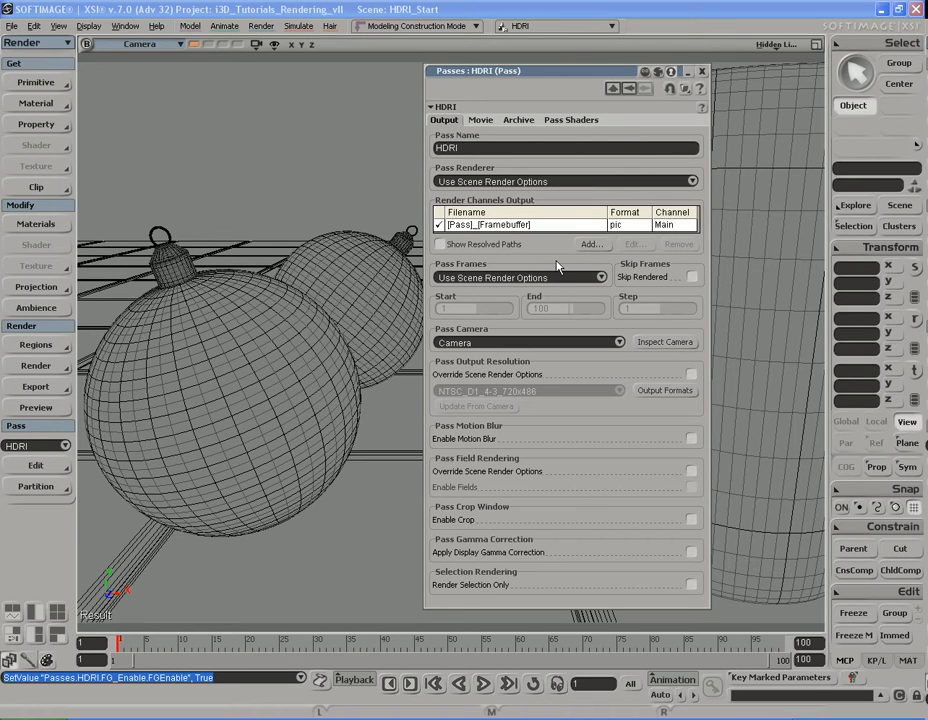
# Override the scene render options for the HDRI pass's output resolution with a custom format 400 pixels wide
pyautogui.click(561, 149)
pyautogui.click(561, 149)
pyautogui.click(691, 375)
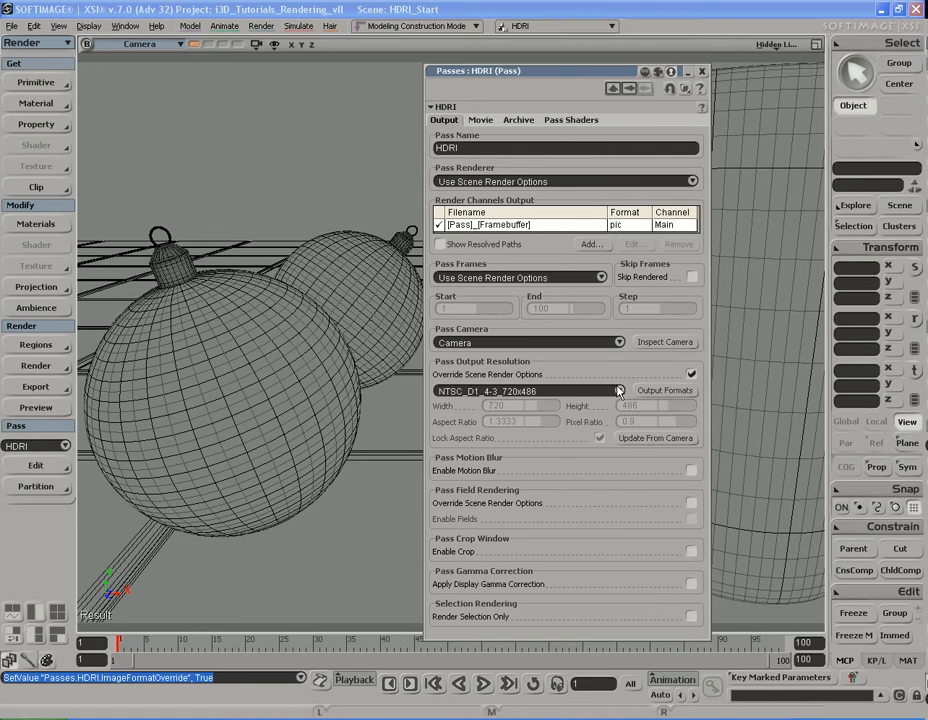
pyautogui.click(575, 390)
pyautogui.click(572, 418)
pyautogui.doubleClick(497, 405)
pyautogui.write('400')
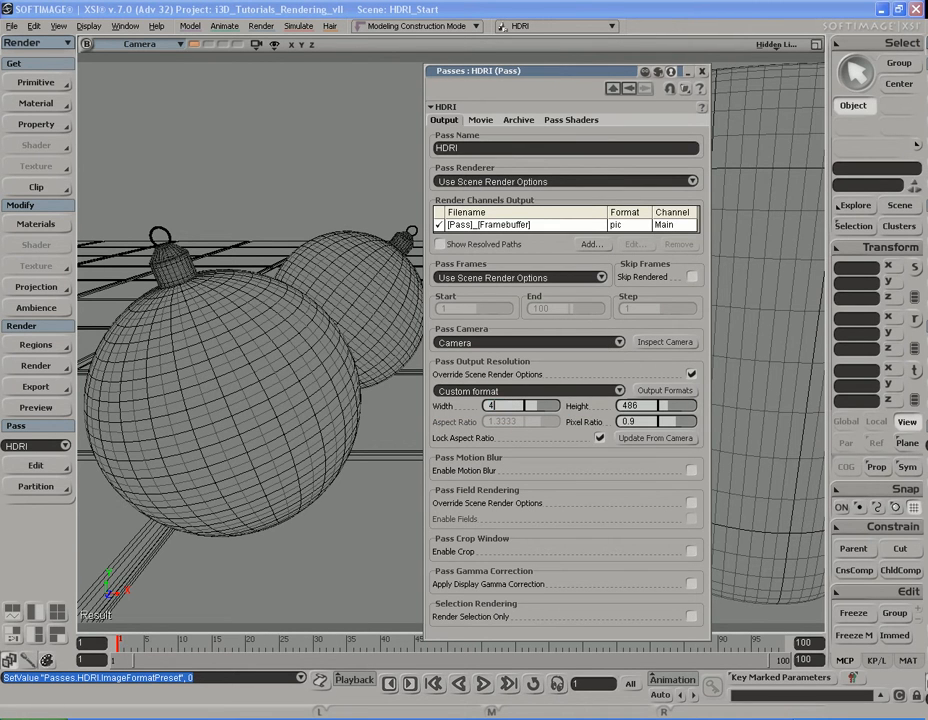
pyautogui.press('Return')
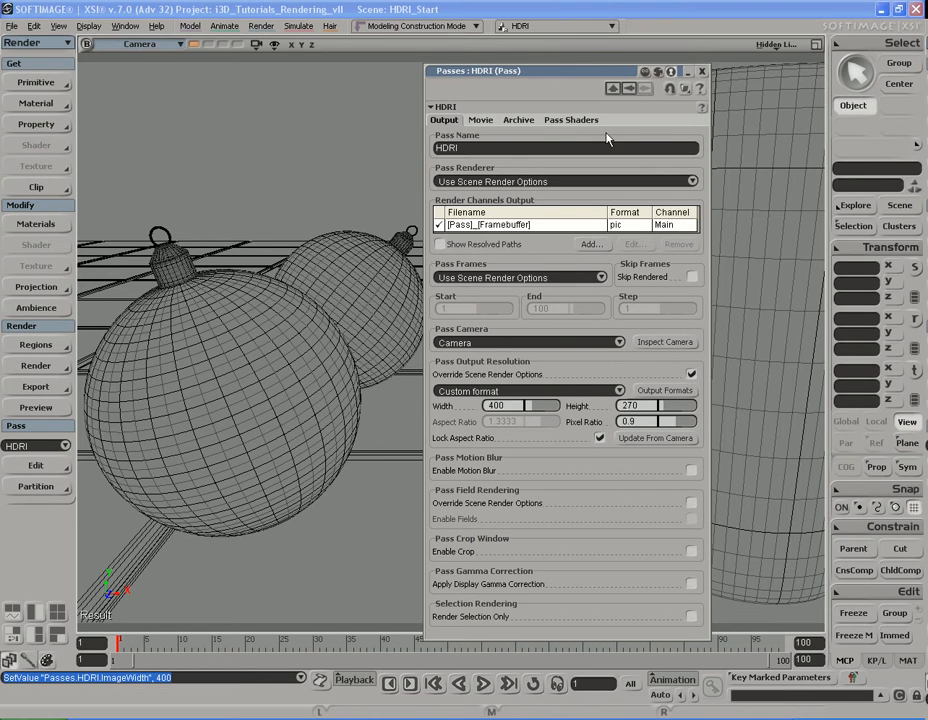
# Close the HDRI pass page and render a preview of the current frame, closing it after viewing
pyautogui.click(702, 71)
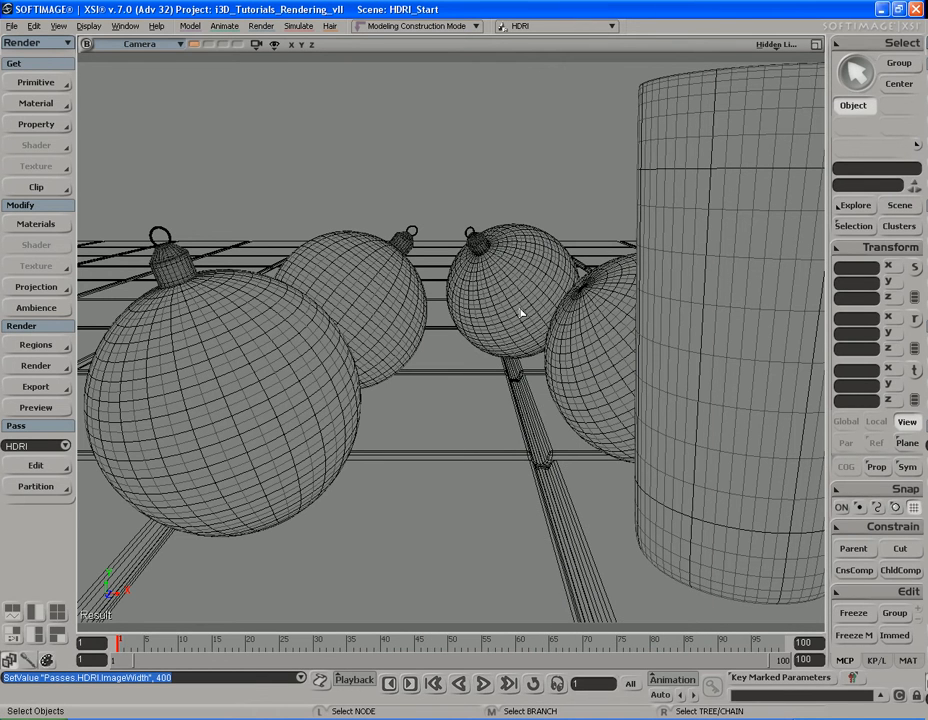
pyautogui.hotkey('shift', 'r')
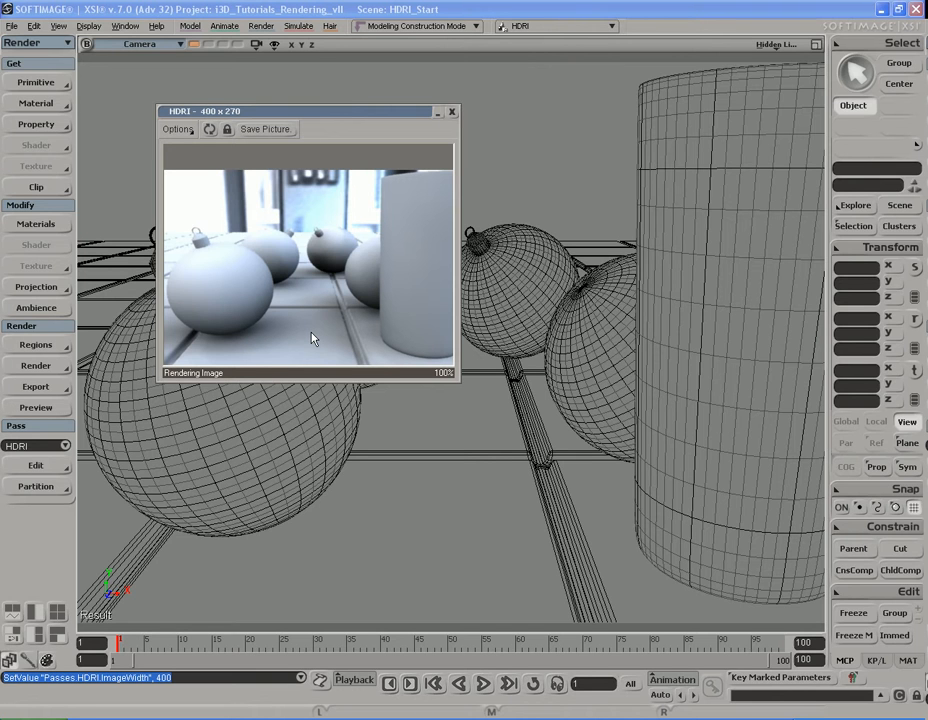
pyautogui.click(451, 112)
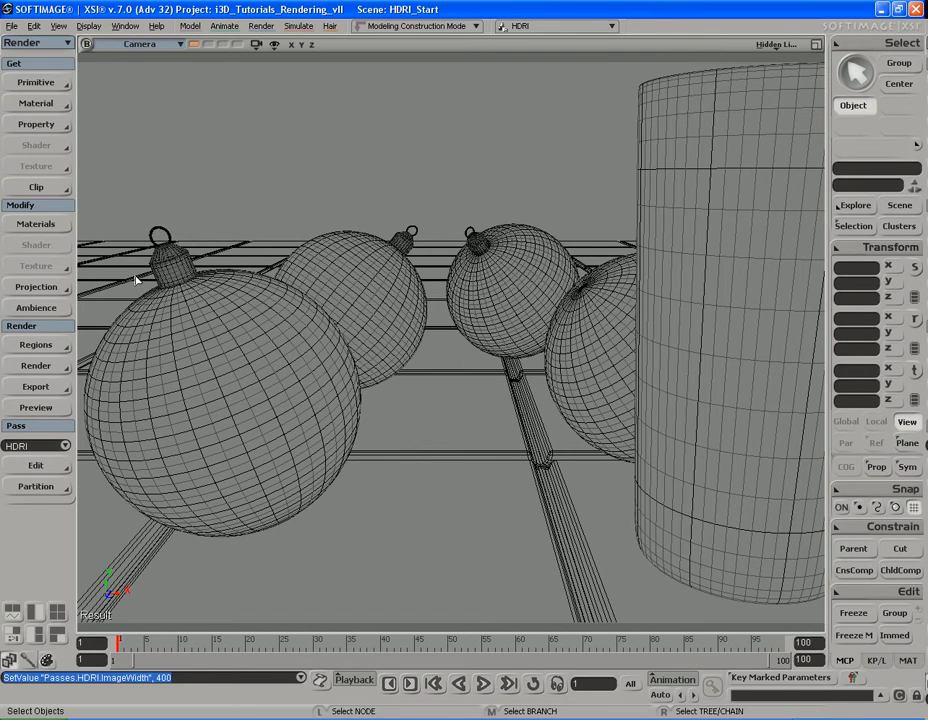
# Reopen the HDRI pass options, inspect its Environment pass shader, and arrange both property pages side by side
pyautogui.click(38, 366)
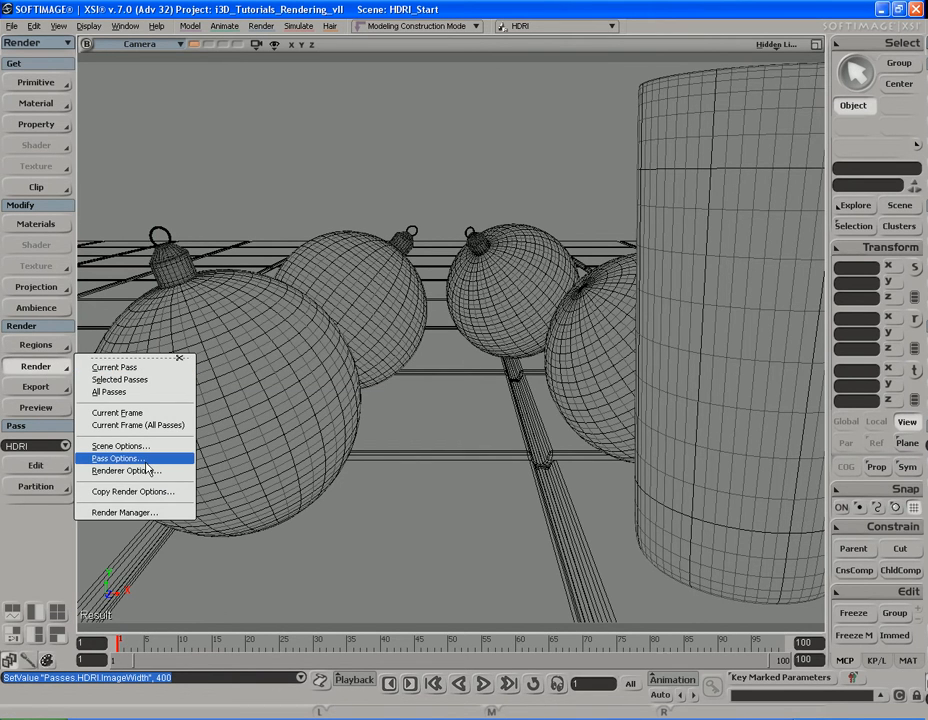
pyautogui.click(115, 458)
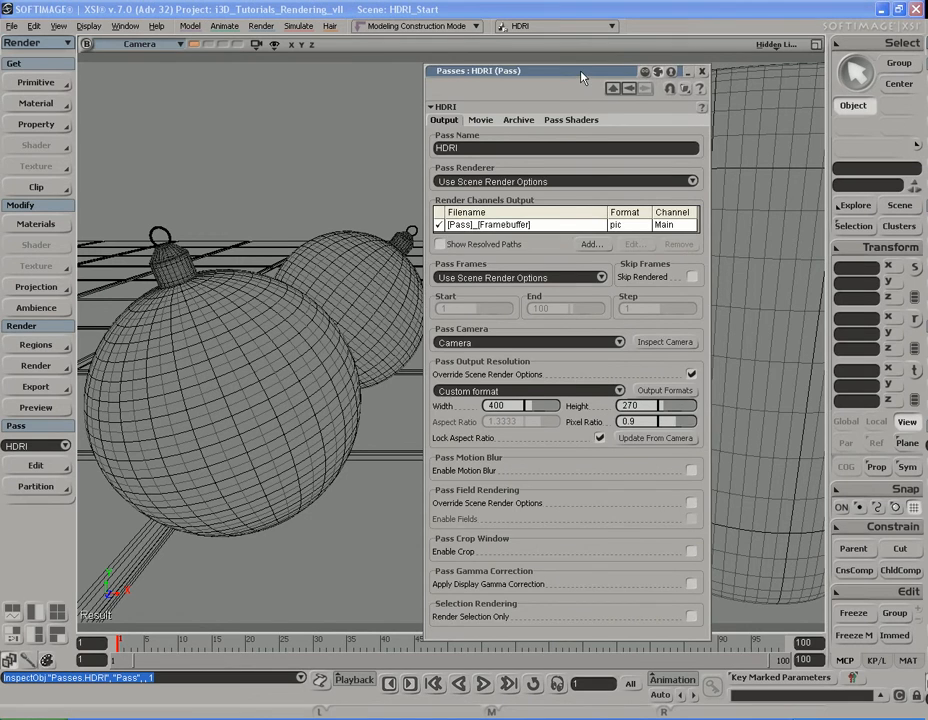
pyautogui.moveTo(609, 76); pyautogui.dragTo(598, 70)
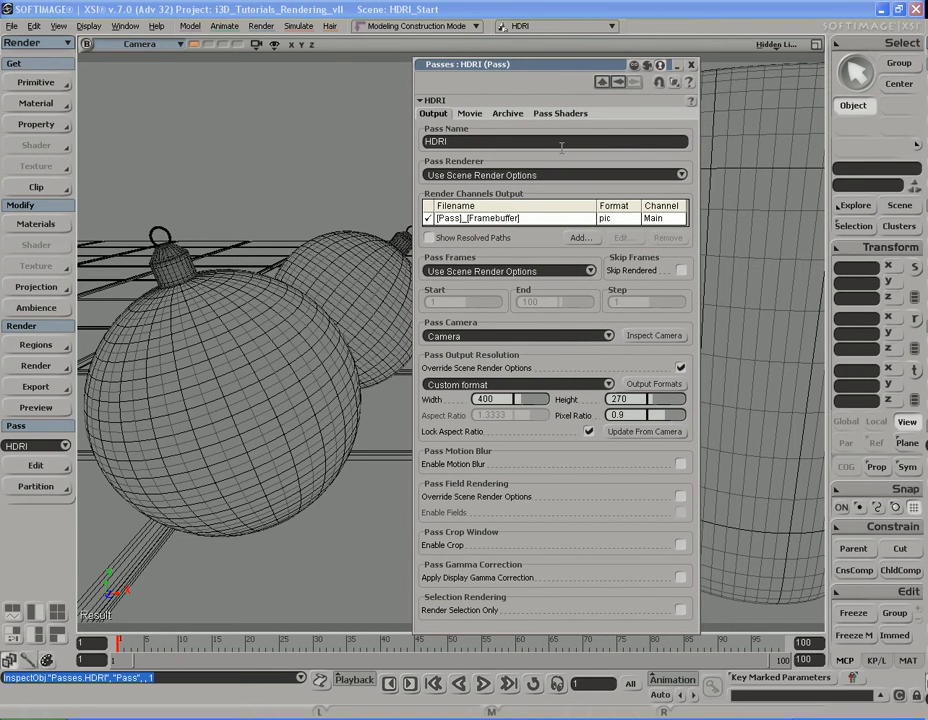
pyautogui.click(560, 114)
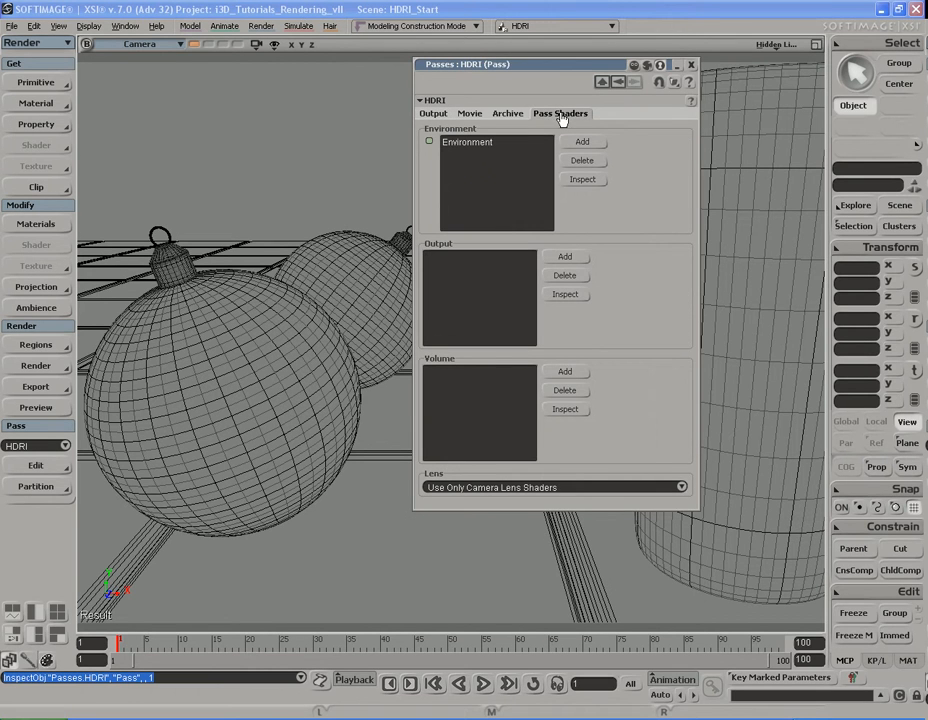
pyautogui.doubleClick(479, 147)
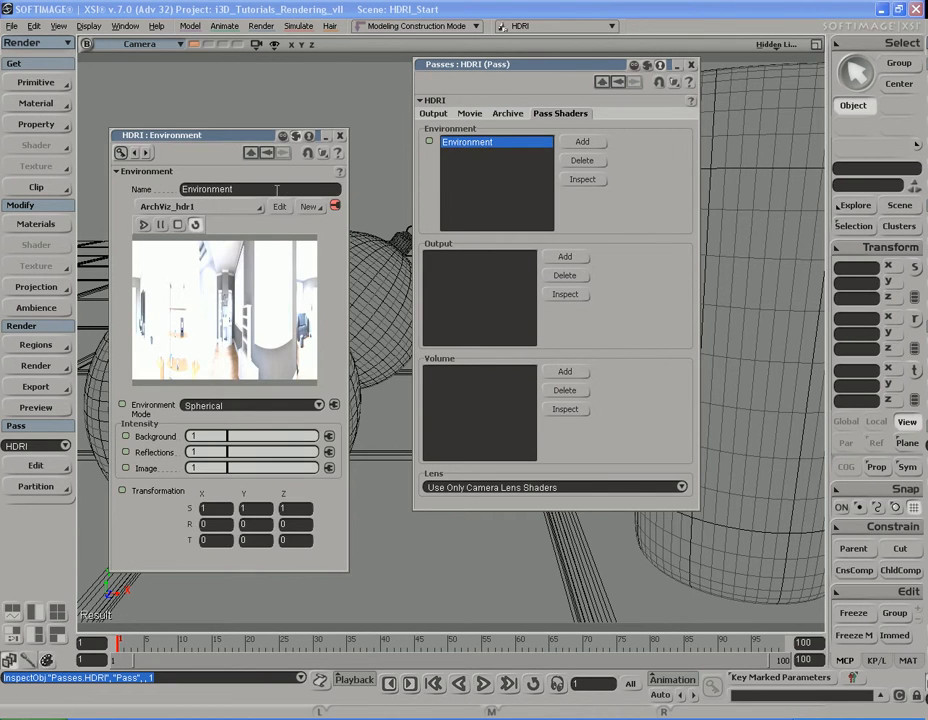
pyautogui.moveTo(229, 138); pyautogui.dragTo(249, 91)
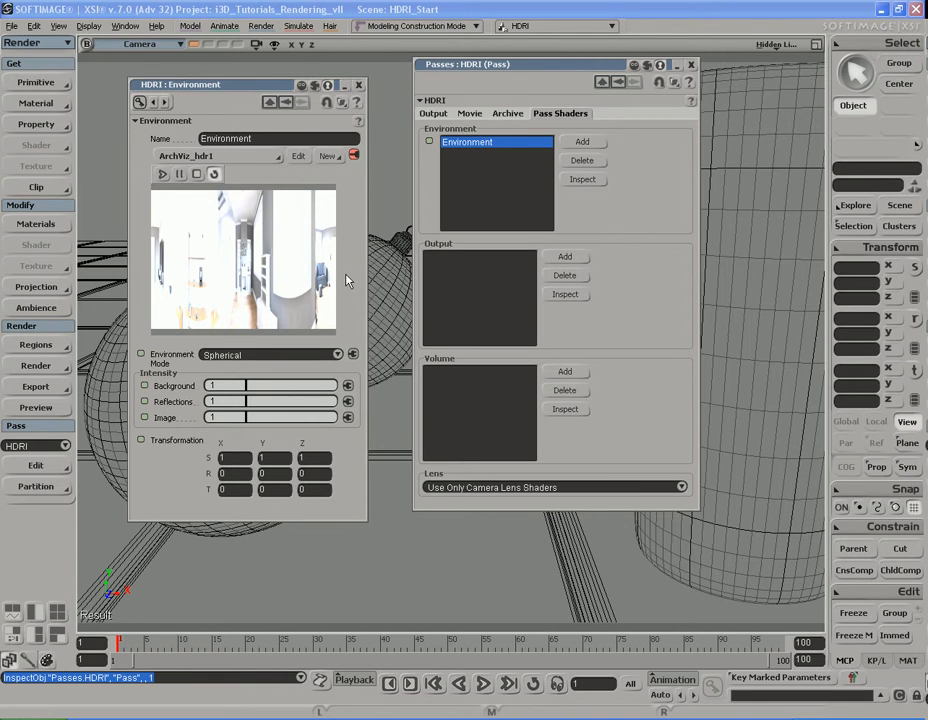
# Choose Spherical as the environment mode and check the lighting in a preview render
pyautogui.click(338, 355)
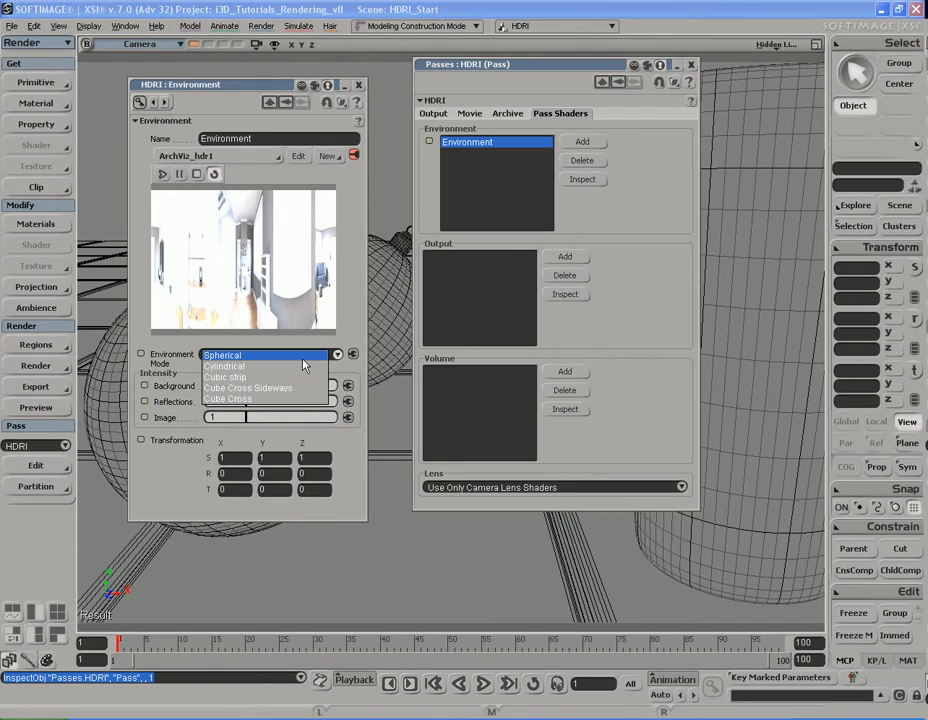
pyautogui.click(302, 356)
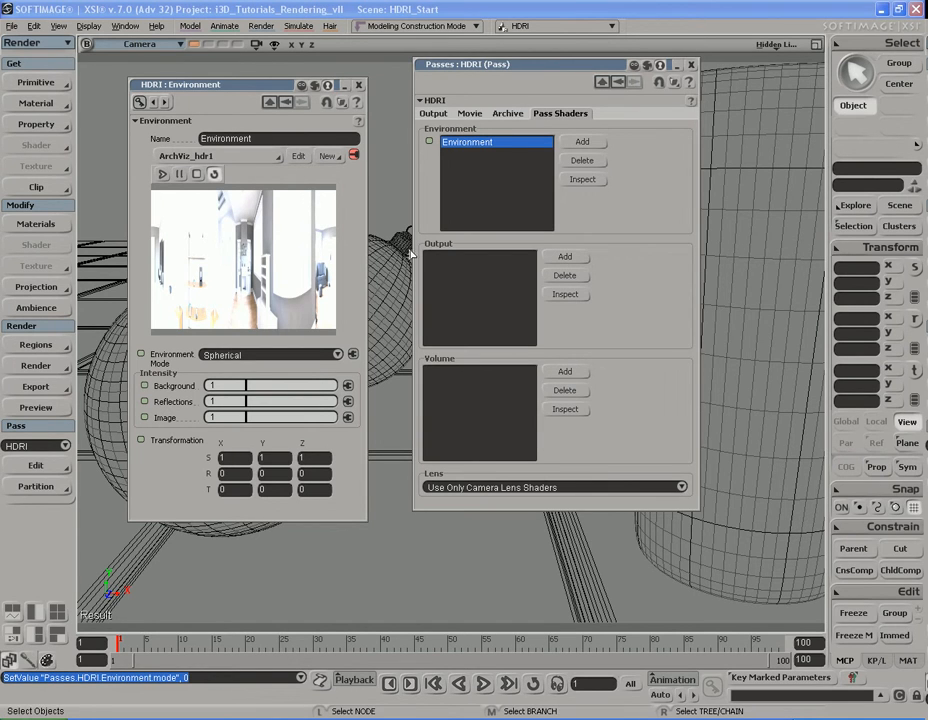
pyautogui.hotkey('shift', 'r')
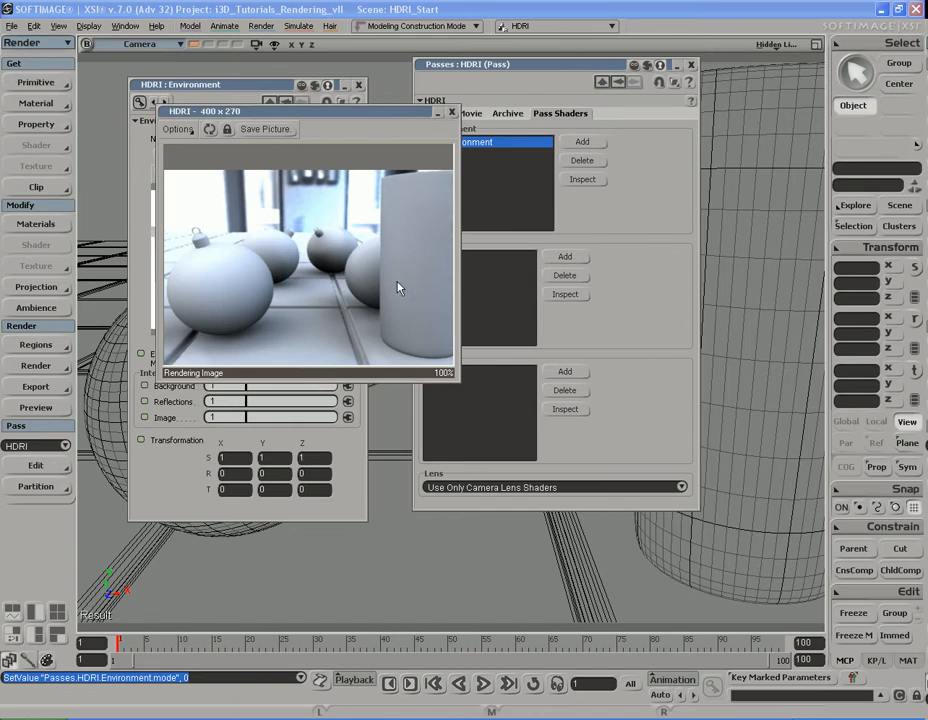
pyautogui.moveTo(410, 120); pyautogui.dragTo(424, 164)
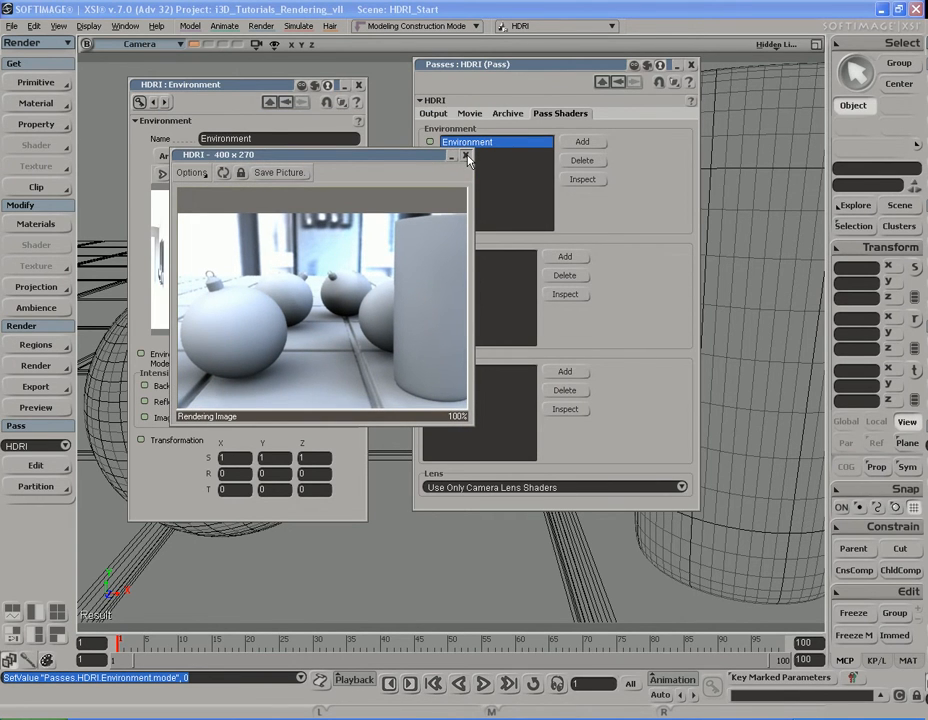
pyautogui.click(466, 157)
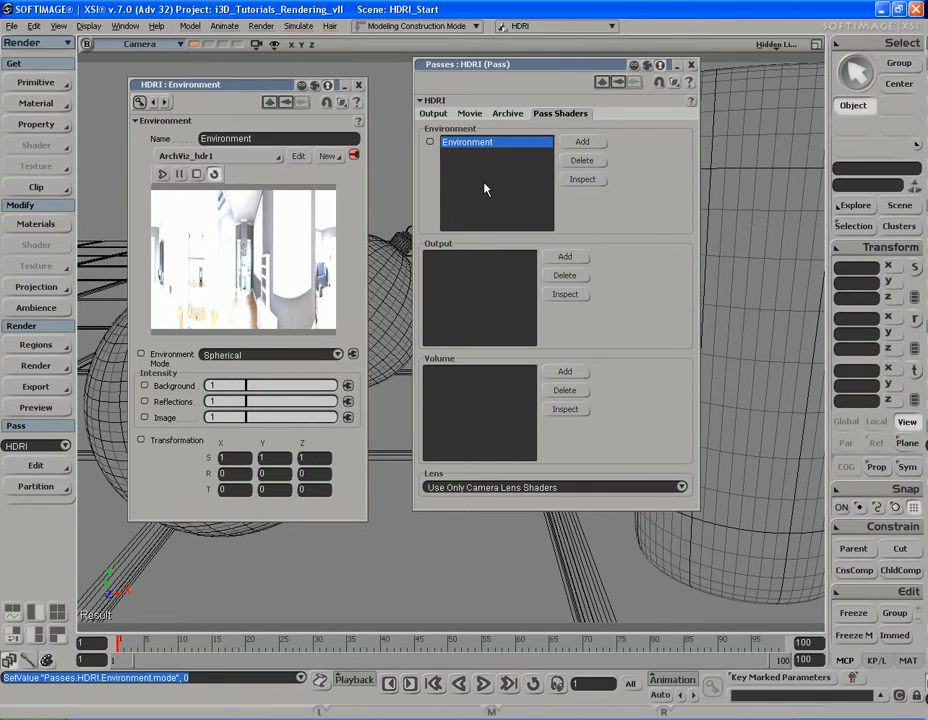
# Set the mental ray final gathering accuracy to Automatic mode with 32 rays and render a new preview beside the Environment page
pyautogui.click(36, 366)
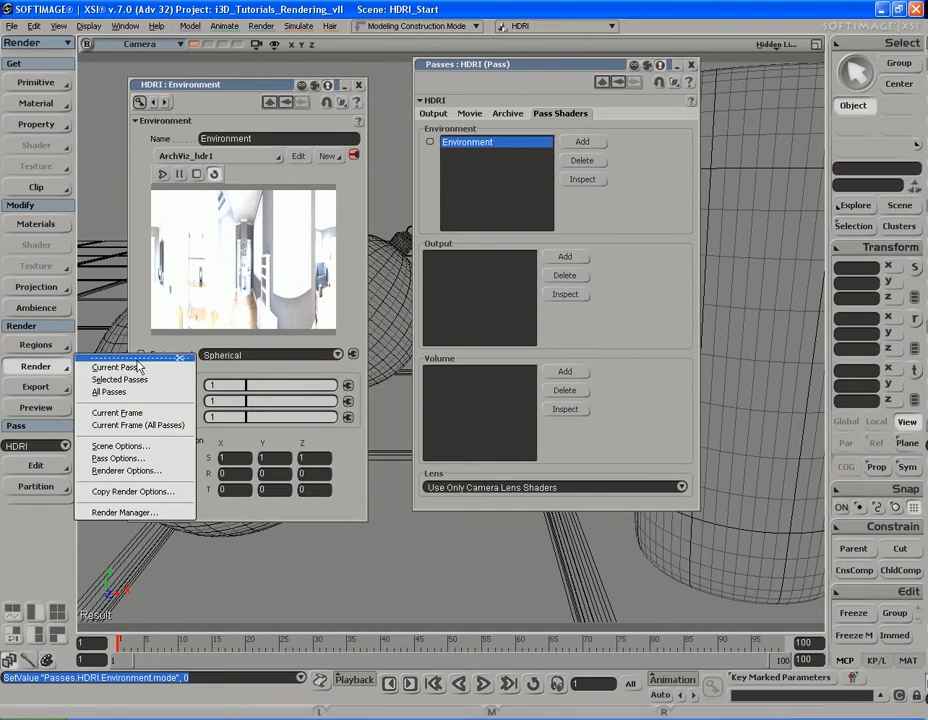
pyautogui.click(127, 470)
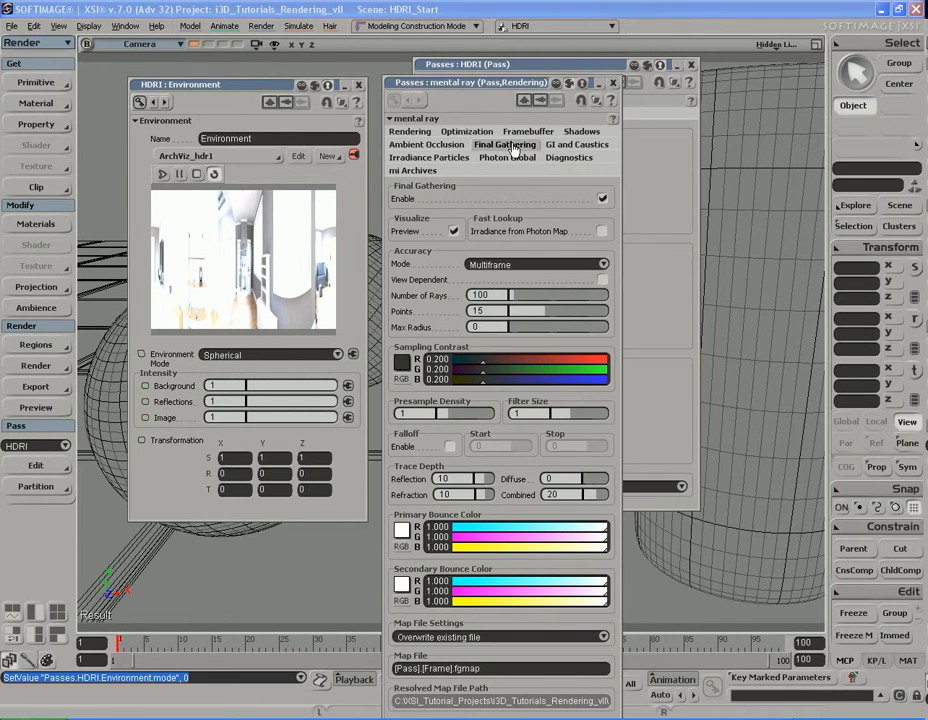
pyautogui.click(497, 265)
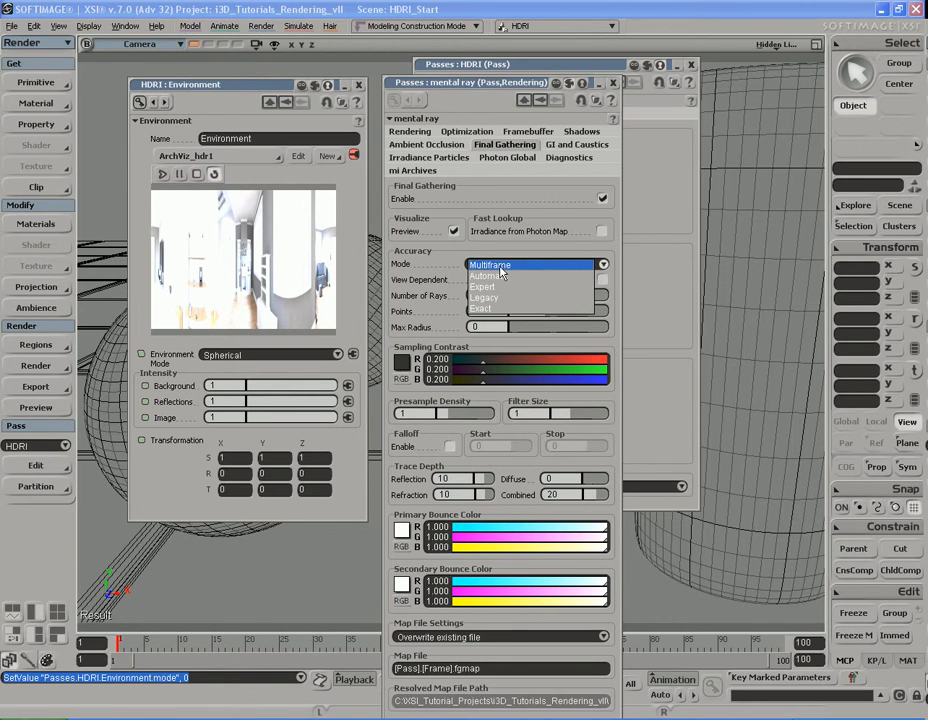
pyautogui.click(500, 276)
pyautogui.click(499, 295)
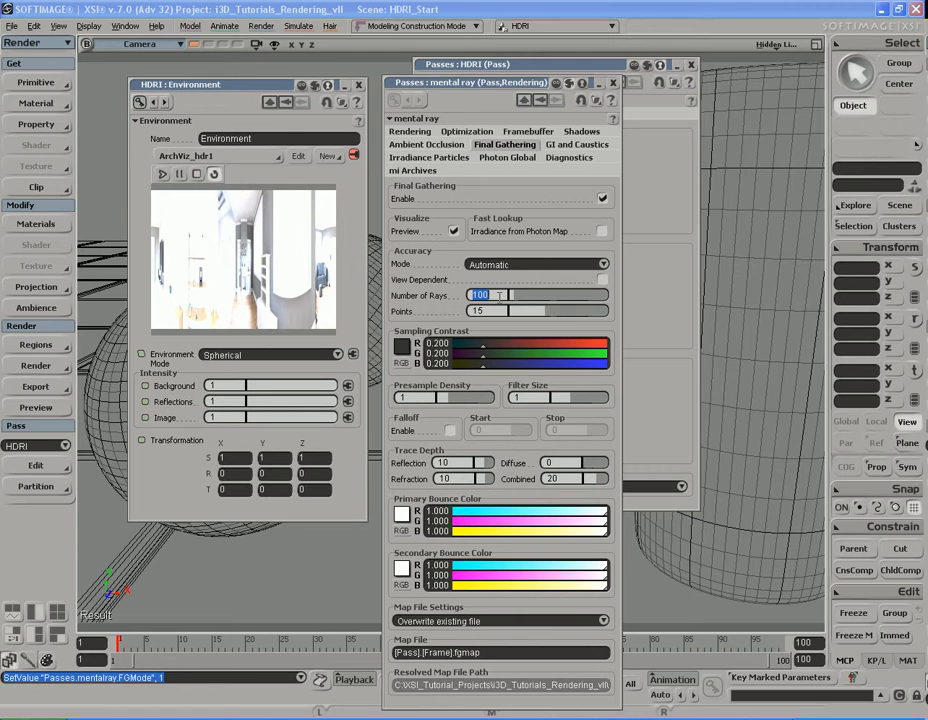
pyautogui.write('32')
pyautogui.press('Return')
pyautogui.click(613, 84)
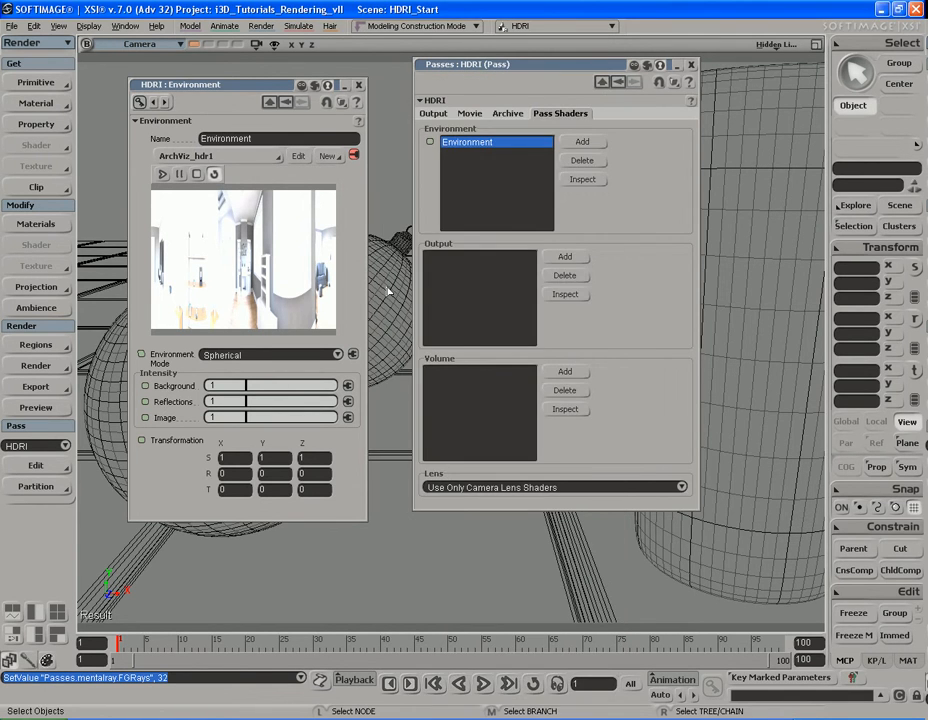
pyautogui.hotkey('shift', 'r')
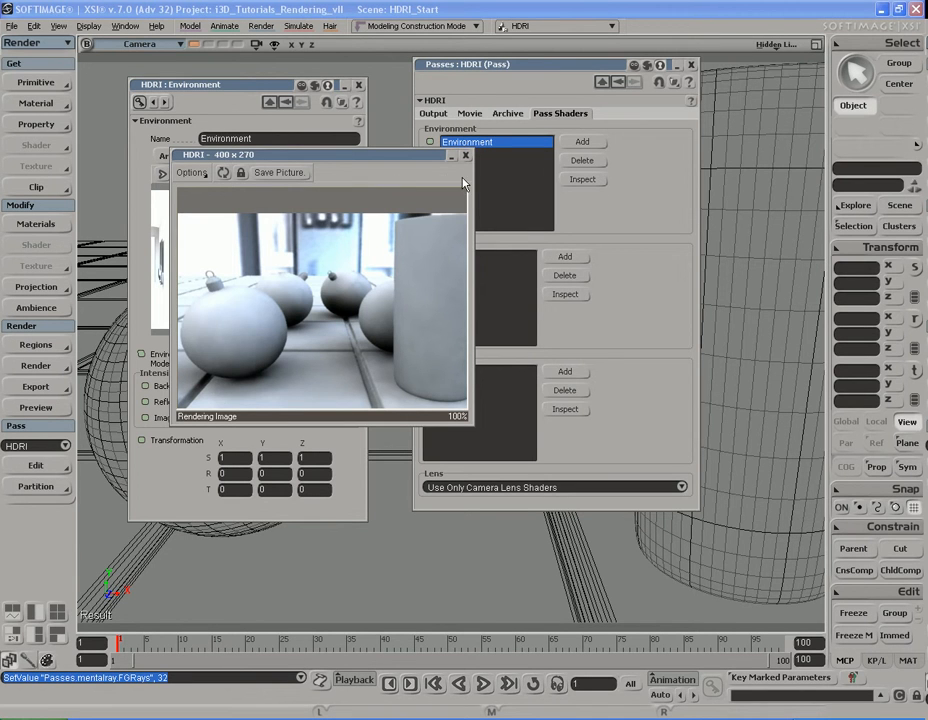
pyautogui.moveTo(398, 157); pyautogui.dragTo(628, 185)
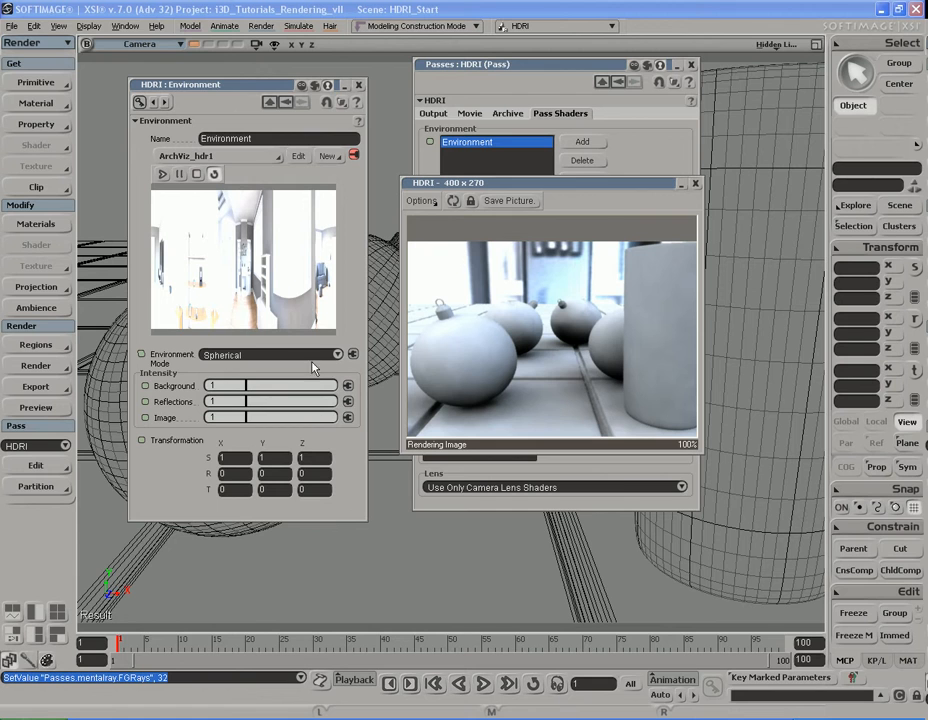
# Compare the Cylindrical, Cubic strip, Cube Cross Sideways and Cube Cross environment modes in the render preview and return to Spherical
pyautogui.click(337, 355)
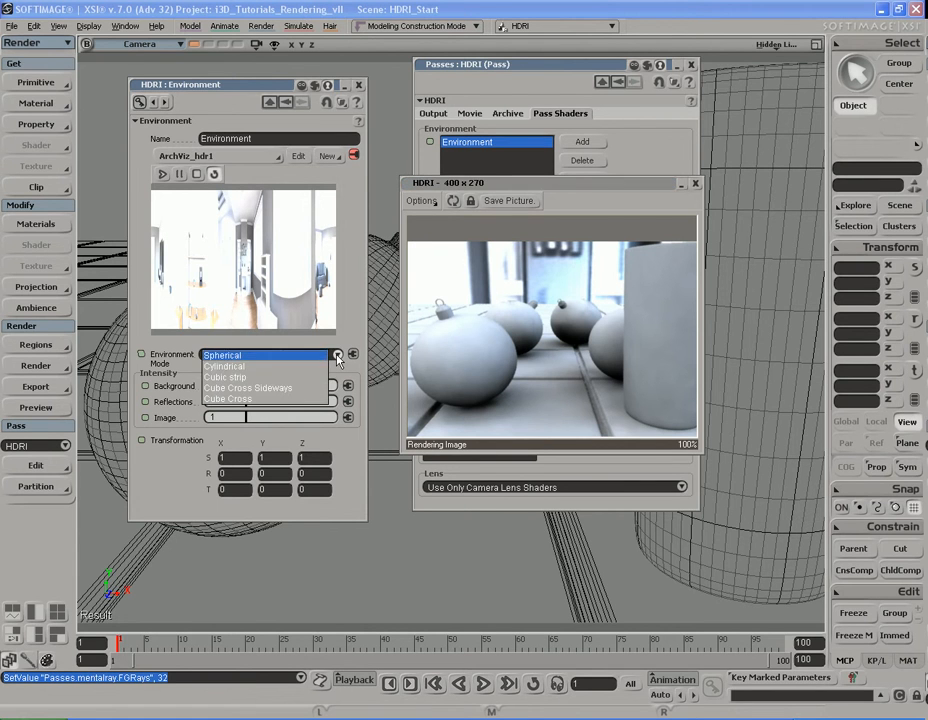
pyautogui.click(299, 372)
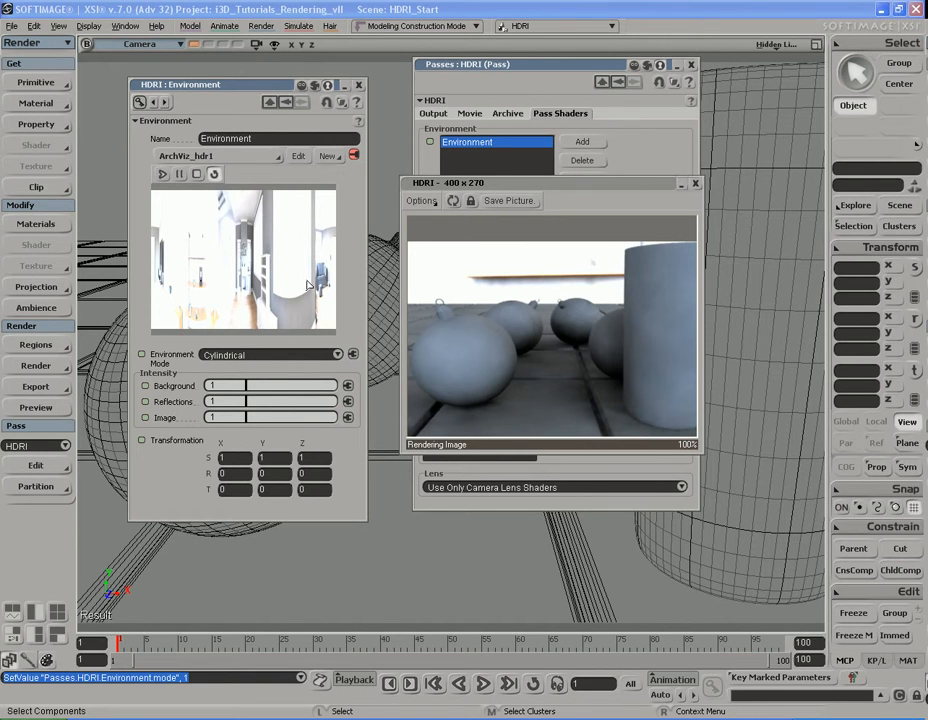
pyautogui.click(337, 354)
pyautogui.click(289, 366)
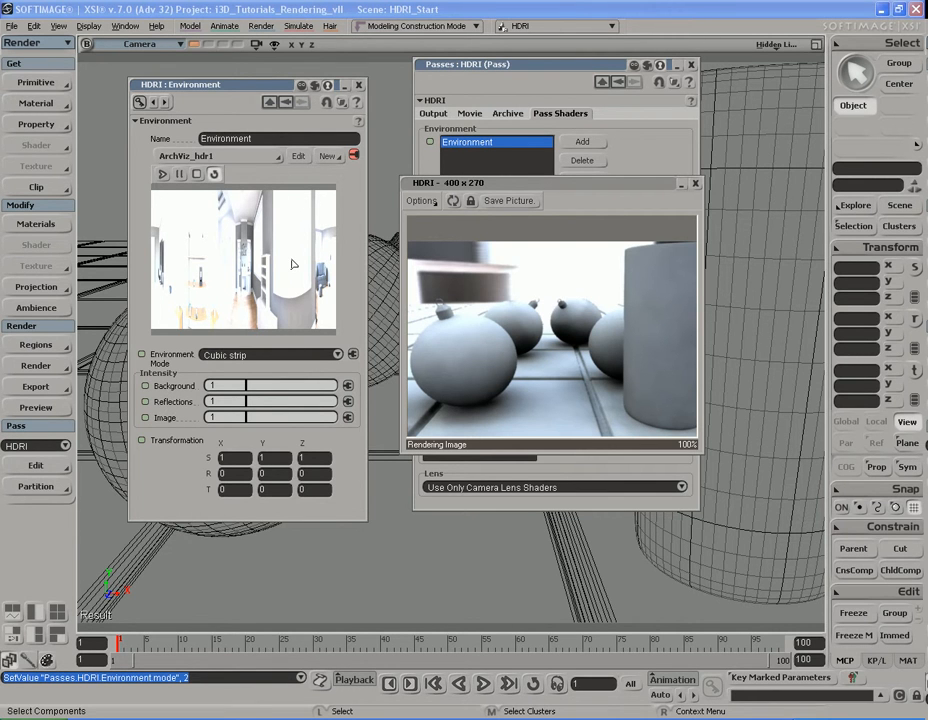
pyautogui.click(298, 361)
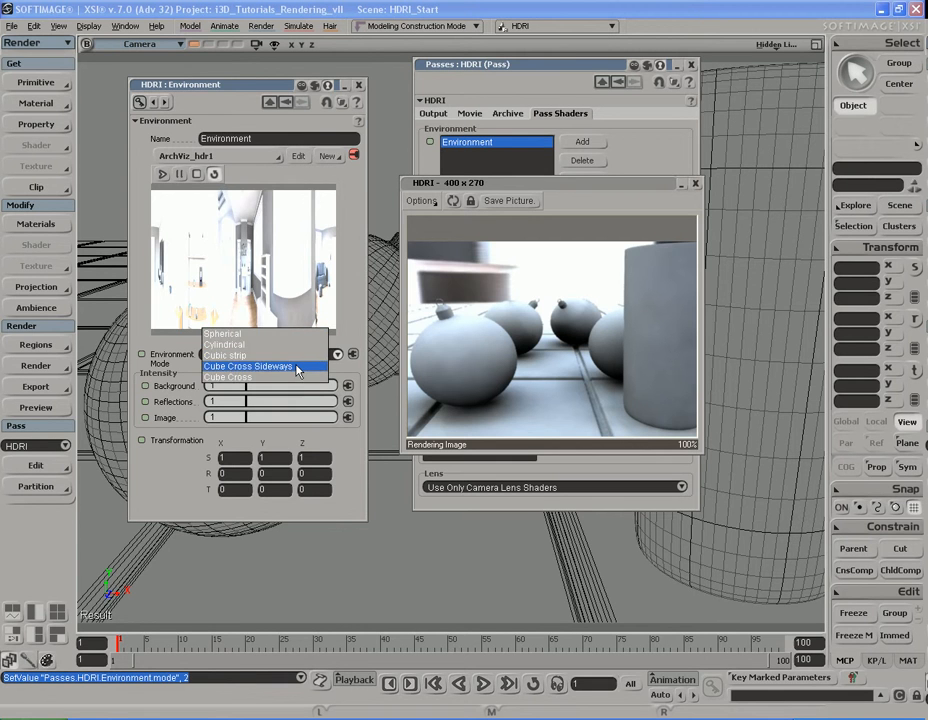
pyautogui.click(298, 370)
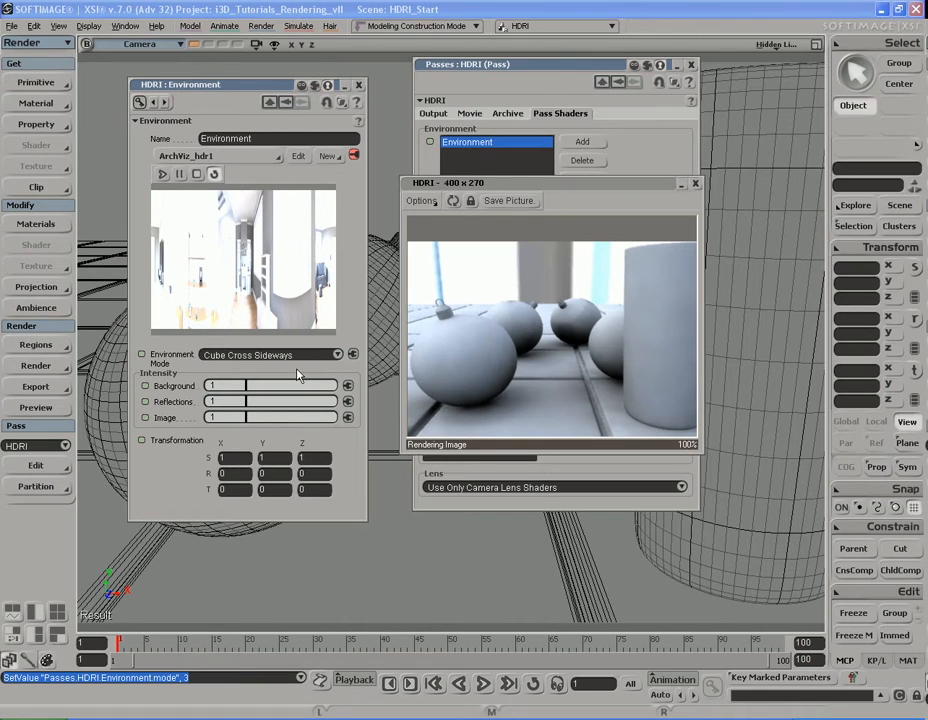
pyautogui.click(300, 356)
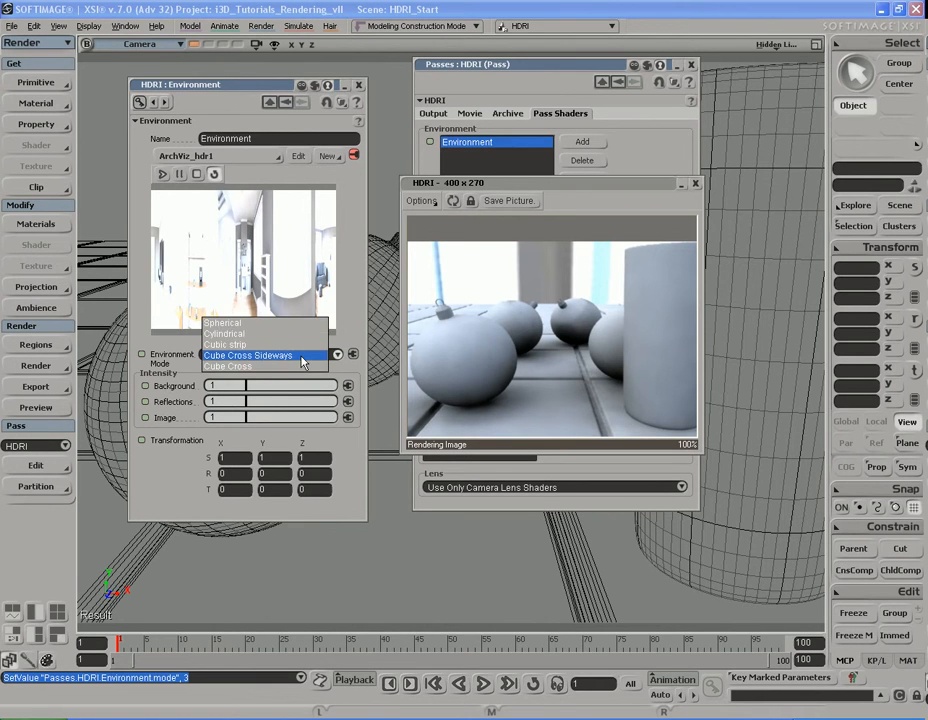
pyautogui.click(302, 367)
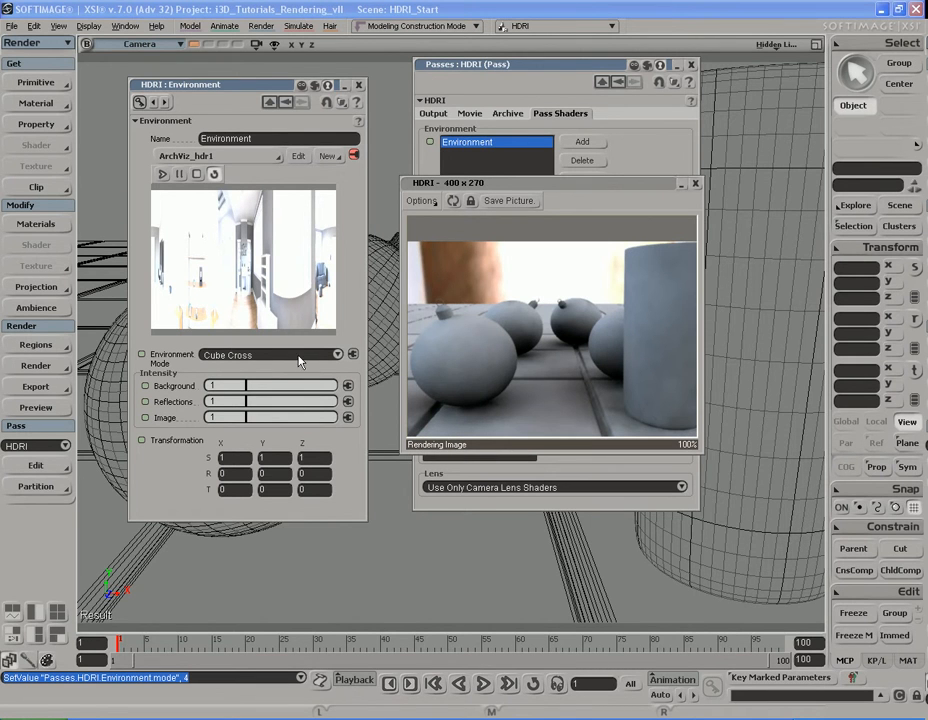
pyautogui.click(300, 356)
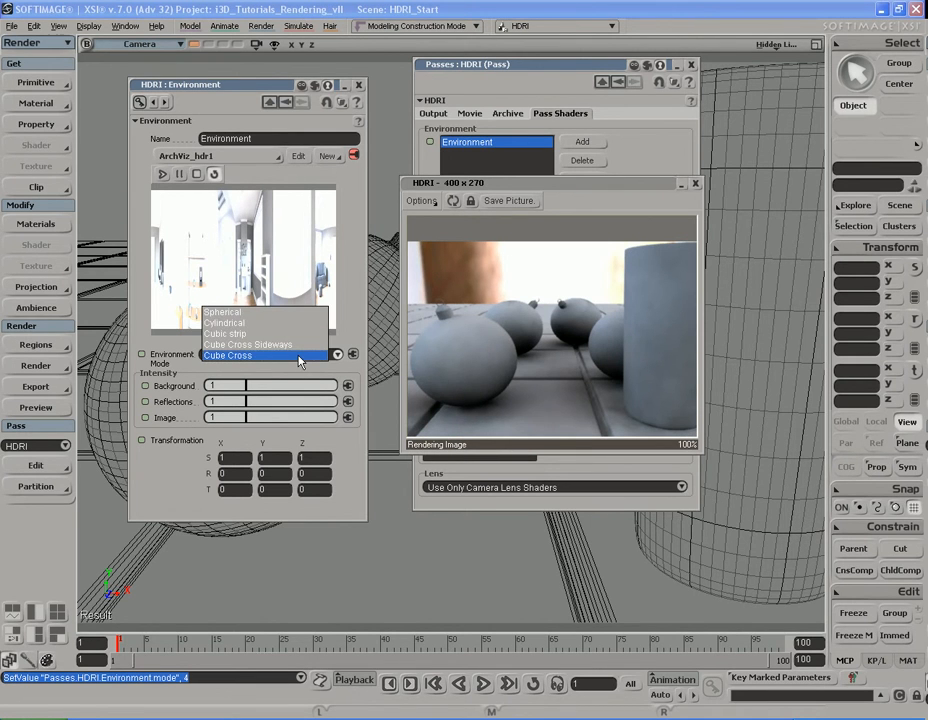
pyautogui.click(298, 312)
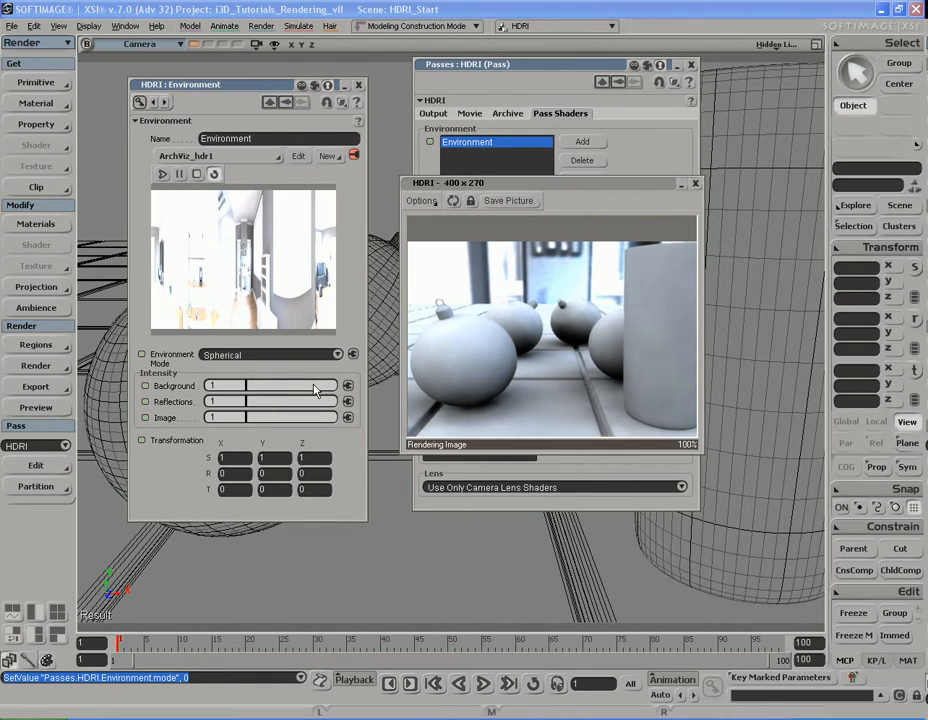
# Lower the environment shader's background intensity first to 0.144 and finally to 0
pyautogui.click(260, 385)
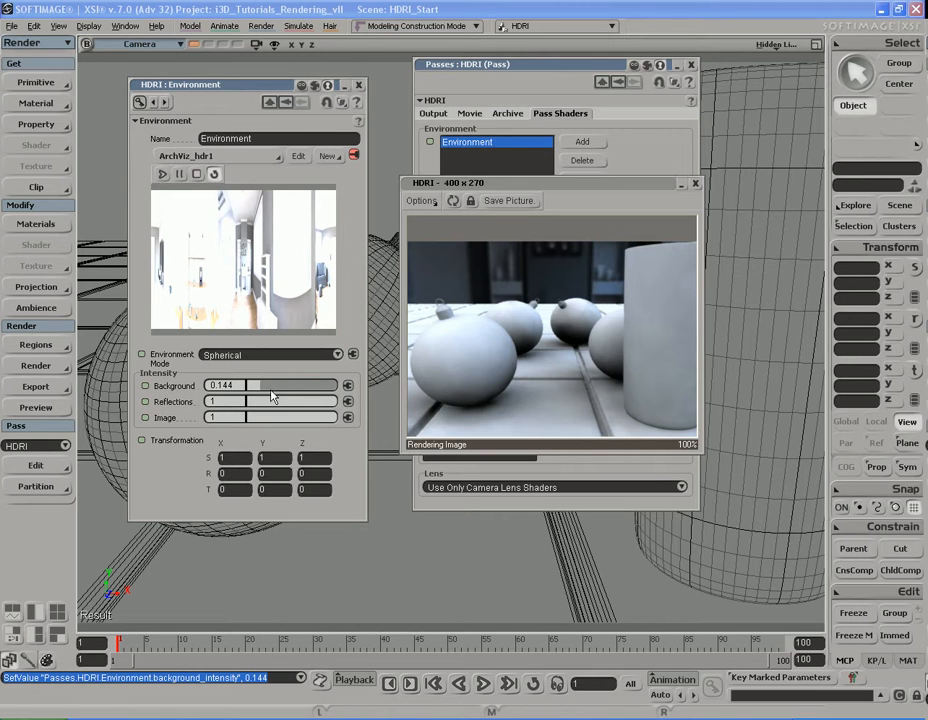
pyautogui.moveTo(260, 386); pyautogui.dragTo(242, 386)
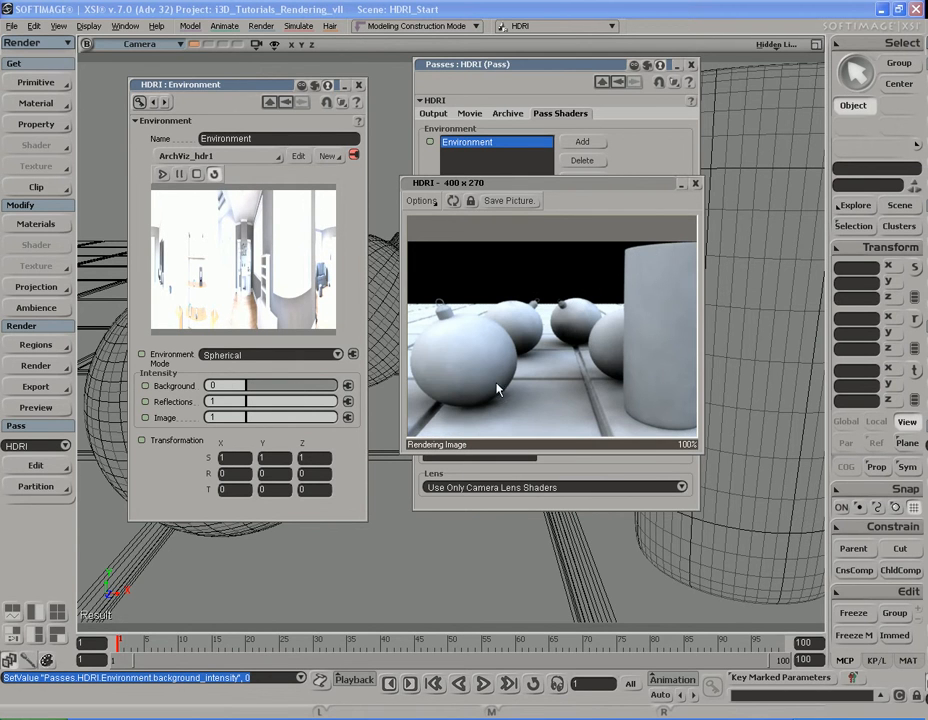
# Restore the environment shader's background intensity to 1 and try different reflection intensities, ending at 1
pyautogui.moveTo(247, 386); pyautogui.dragTo(345, 386)
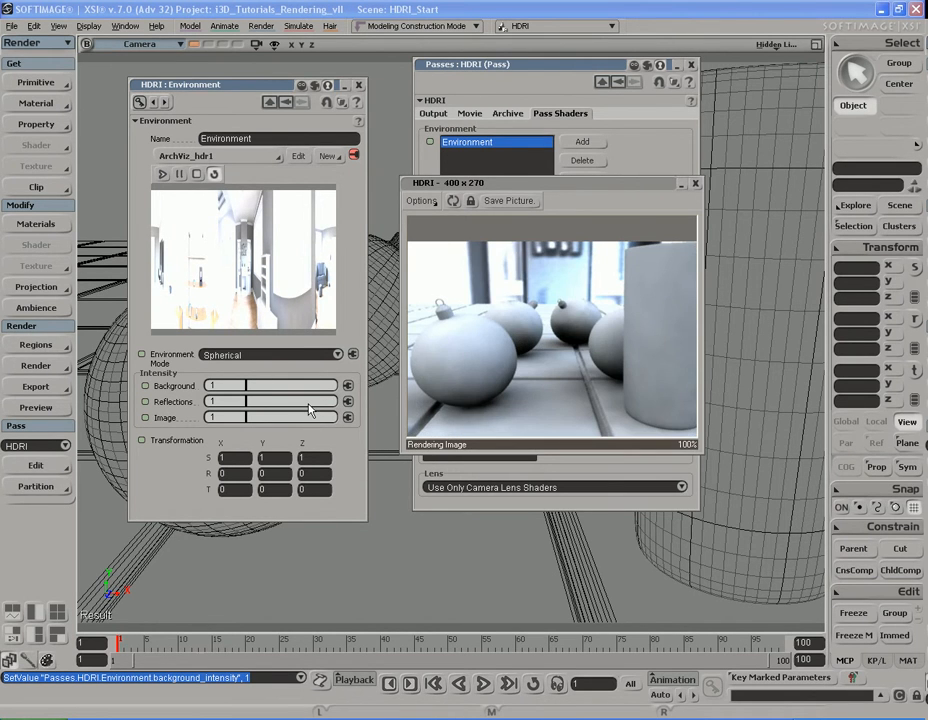
pyautogui.moveTo(310, 403); pyautogui.dragTo(283, 401)
pyautogui.moveTo(284, 411); pyautogui.dragTo(263, 414)
pyautogui.moveTo(319, 405); pyautogui.dragTo(359, 405)
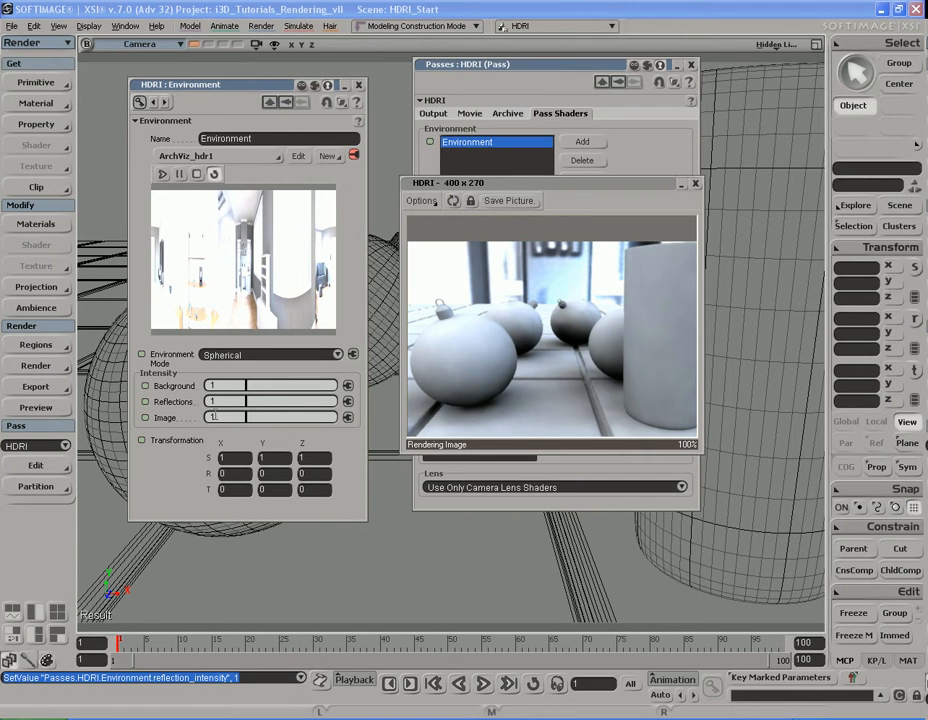
# Try image intensities of 0.12, 0.888 and 0.072 in the render preview and restore the value to 1
pyautogui.moveTo(288, 421); pyautogui.dragTo(282, 421)
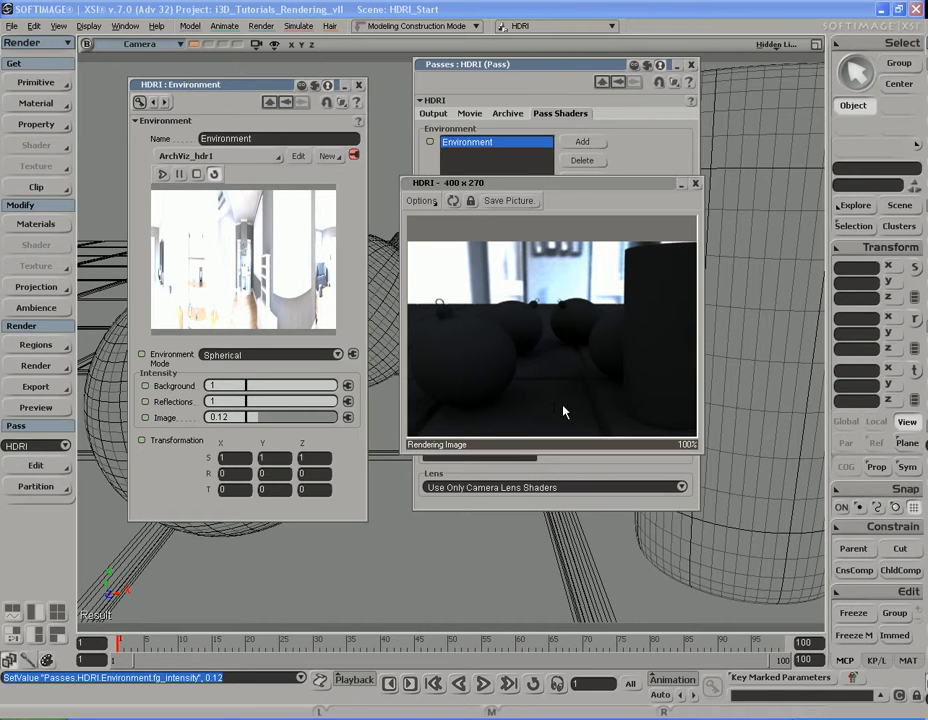
pyautogui.click(329, 418)
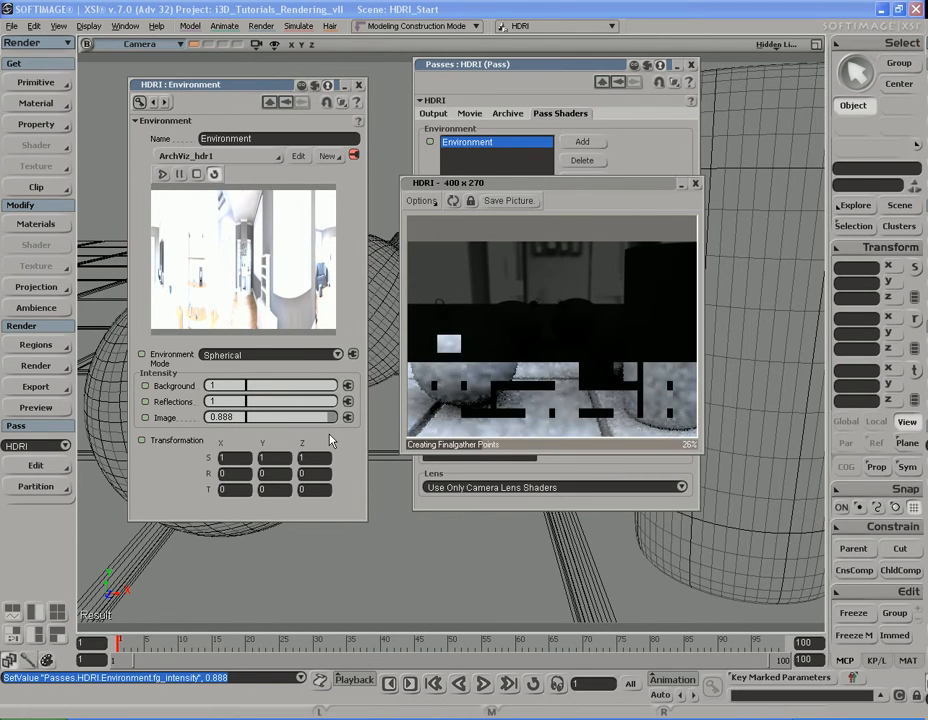
pyautogui.click(252, 418)
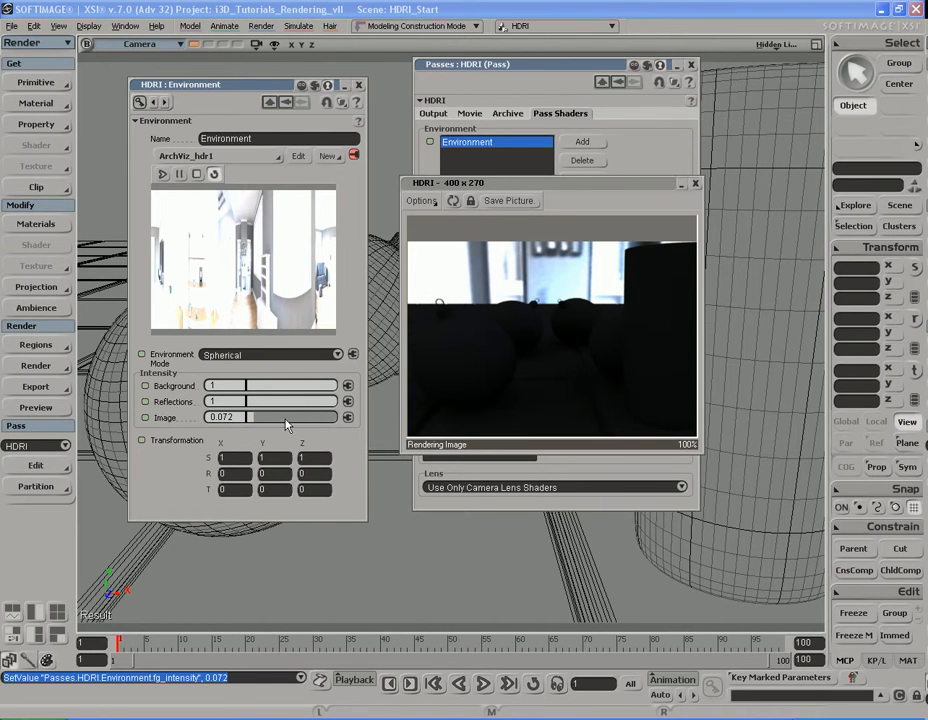
pyautogui.click(287, 418)
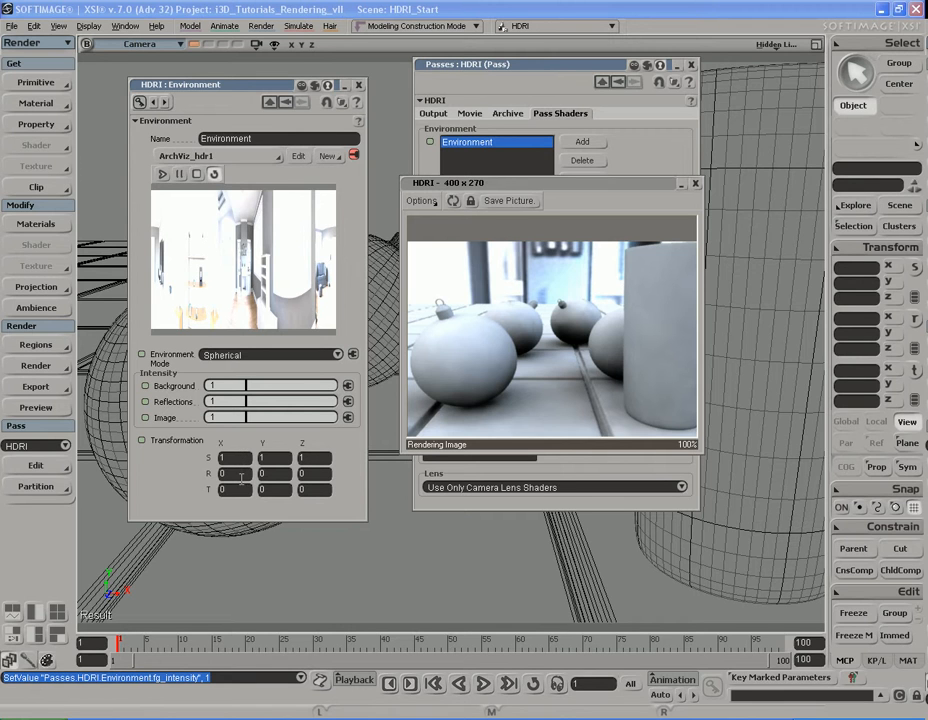
# Try rotating the environment 90 degrees about Y in the render preview and reset the rotation to 0
pyautogui.click(272, 474)
pyautogui.write('90')
pyautogui.press('Return')
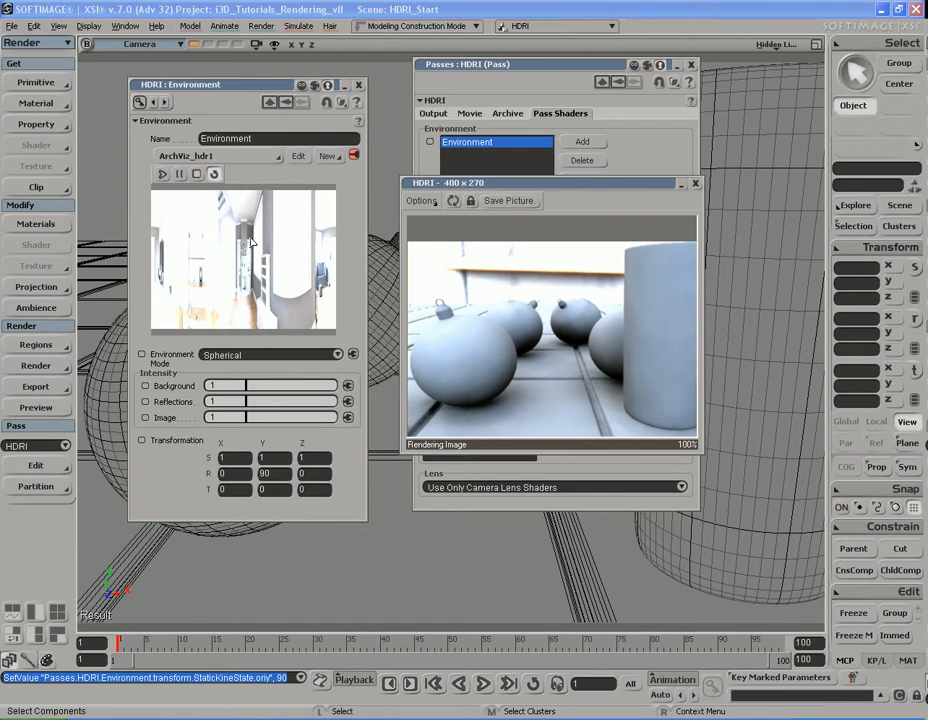
pyautogui.moveTo(284, 226); pyautogui.dragTo(265, 209)
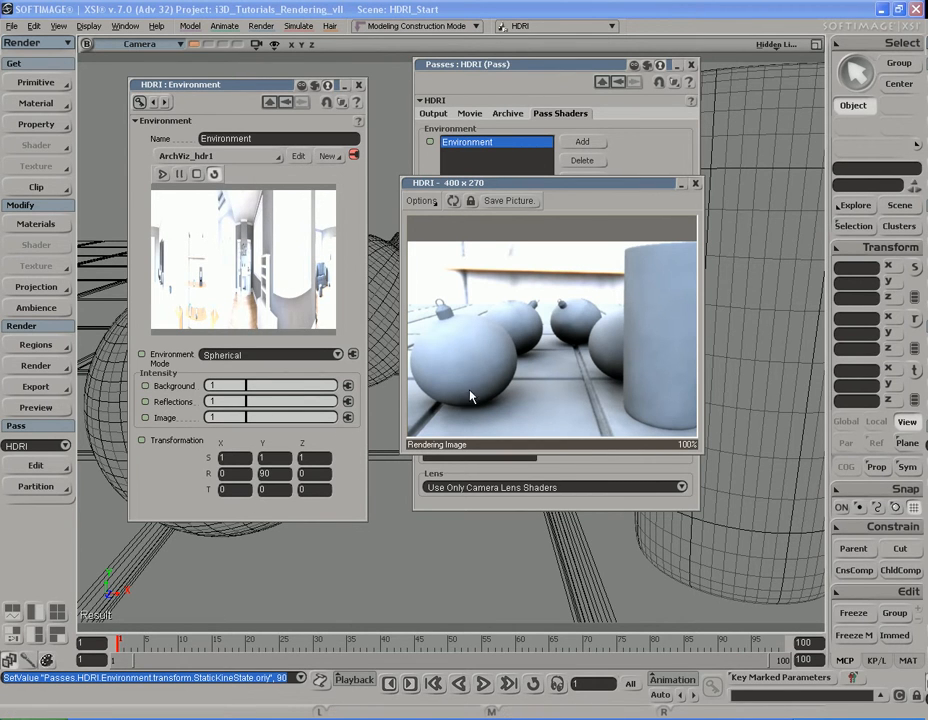
pyautogui.doubleClick(266, 473)
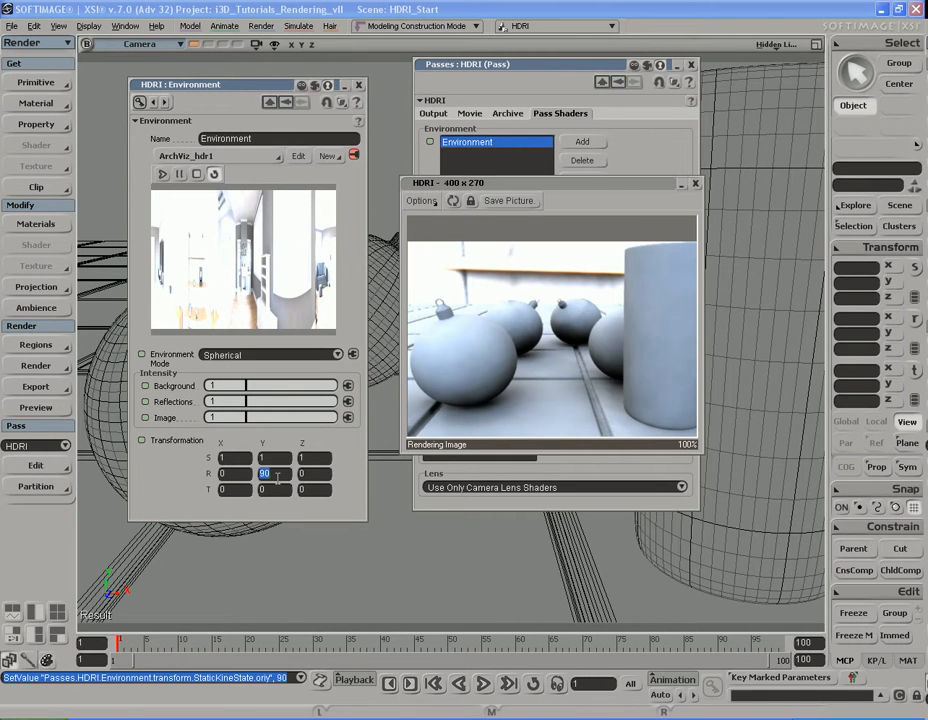
pyautogui.write('0')
pyautogui.press('Return')
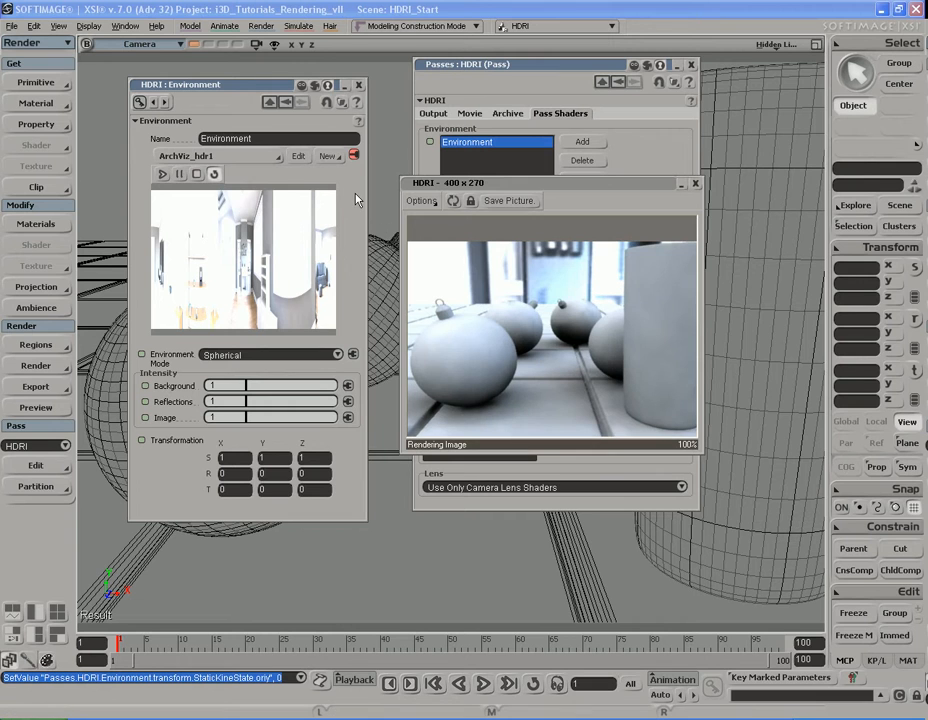
# Replace the Environment page with the ArchViz_hdr1 clip's image adjustment settings and render a fresh preview beside them
pyautogui.click(696, 183)
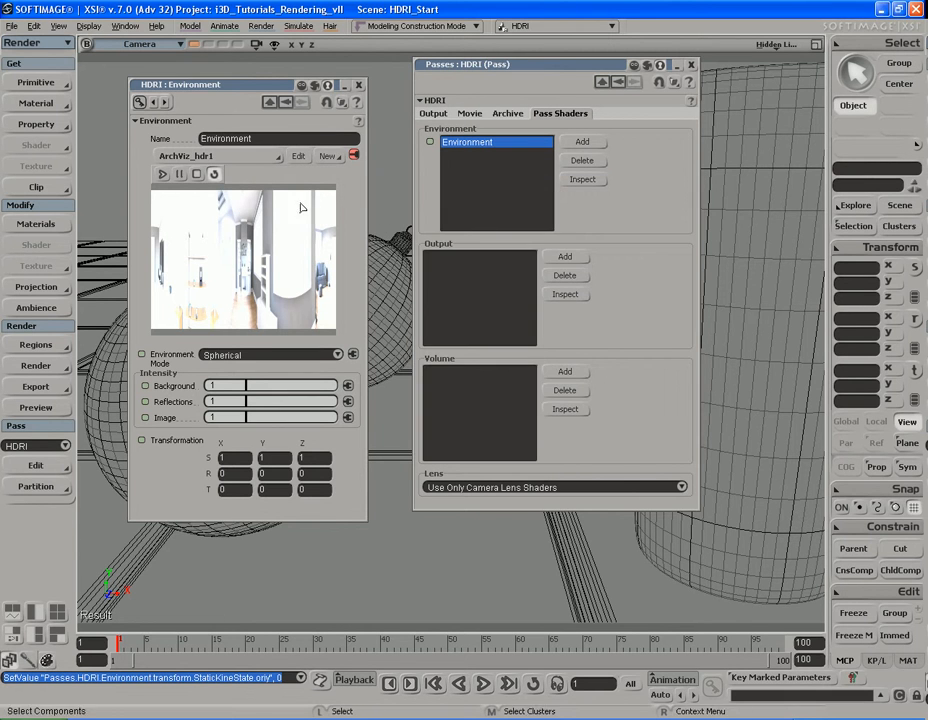
pyautogui.click(300, 157)
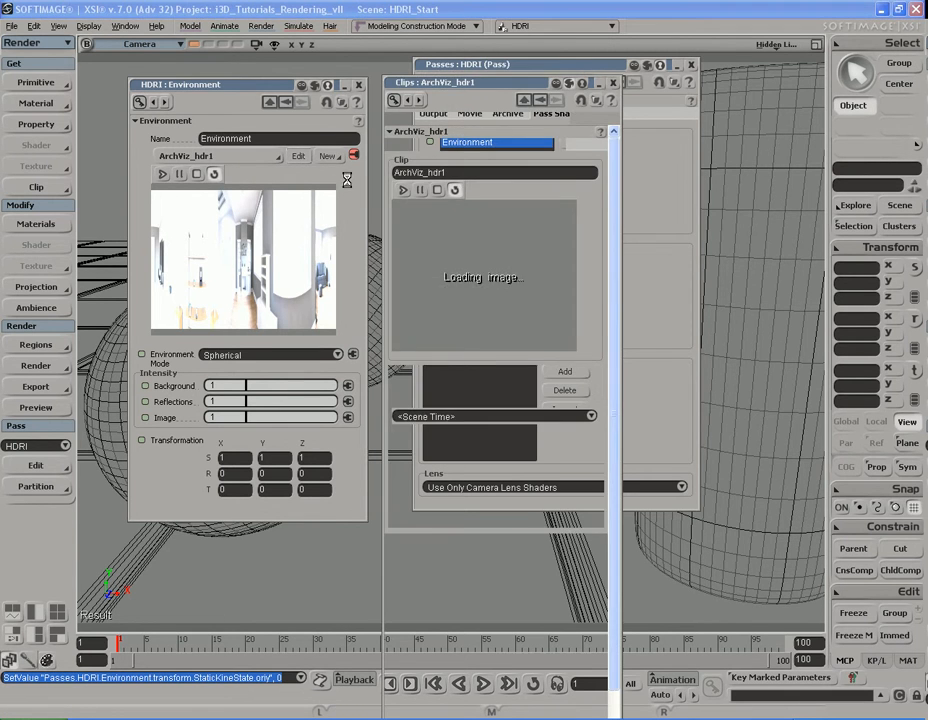
pyautogui.click(358, 84)
pyautogui.moveTo(458, 82); pyautogui.dragTo(211, 20)
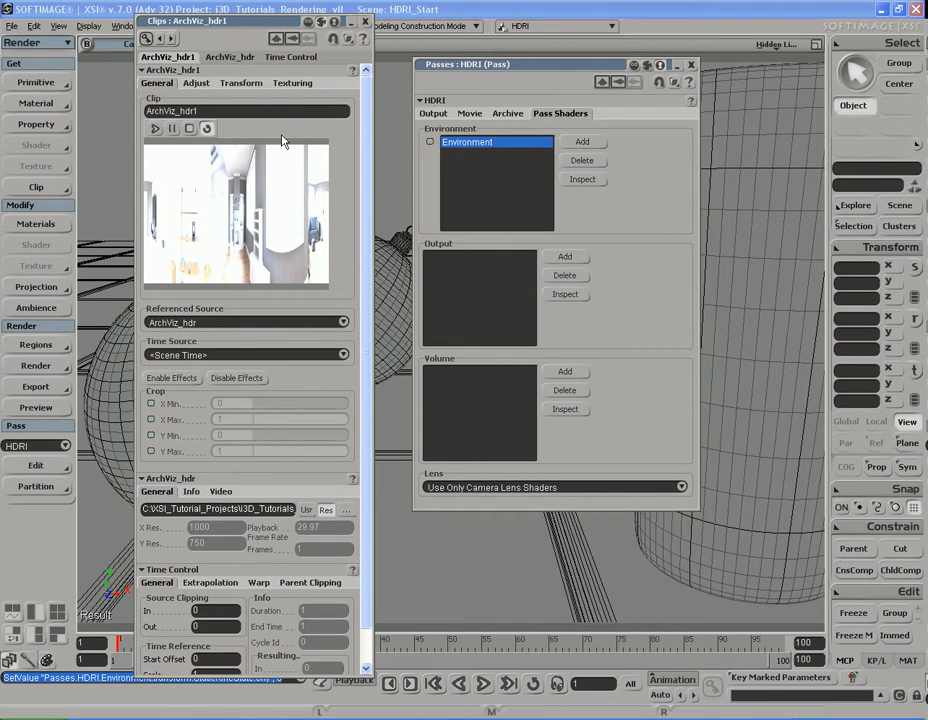
pyautogui.click(197, 84)
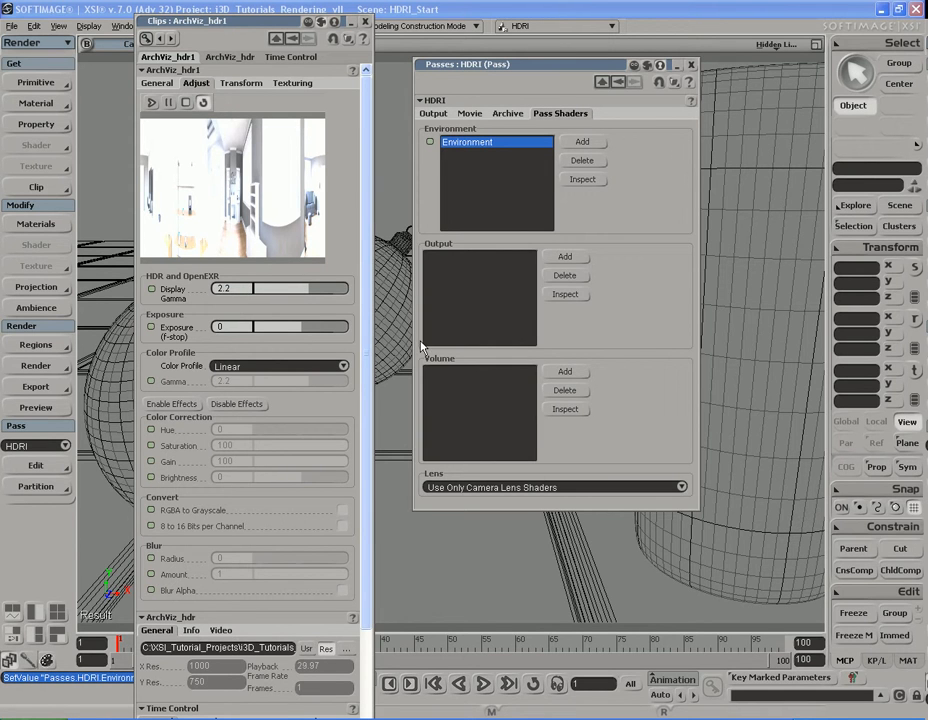
pyautogui.hotkey('shift', 'r')
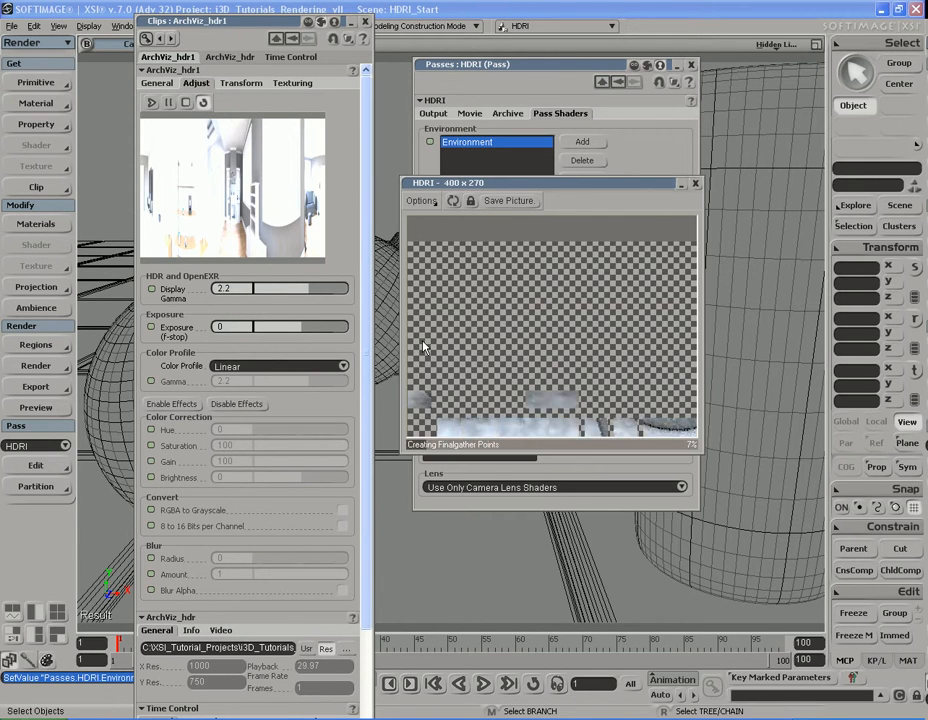
# Compare HDR image exposures of -2 and 2 f-stops in the render preview and return the exposure to 0
pyautogui.click(242, 327)
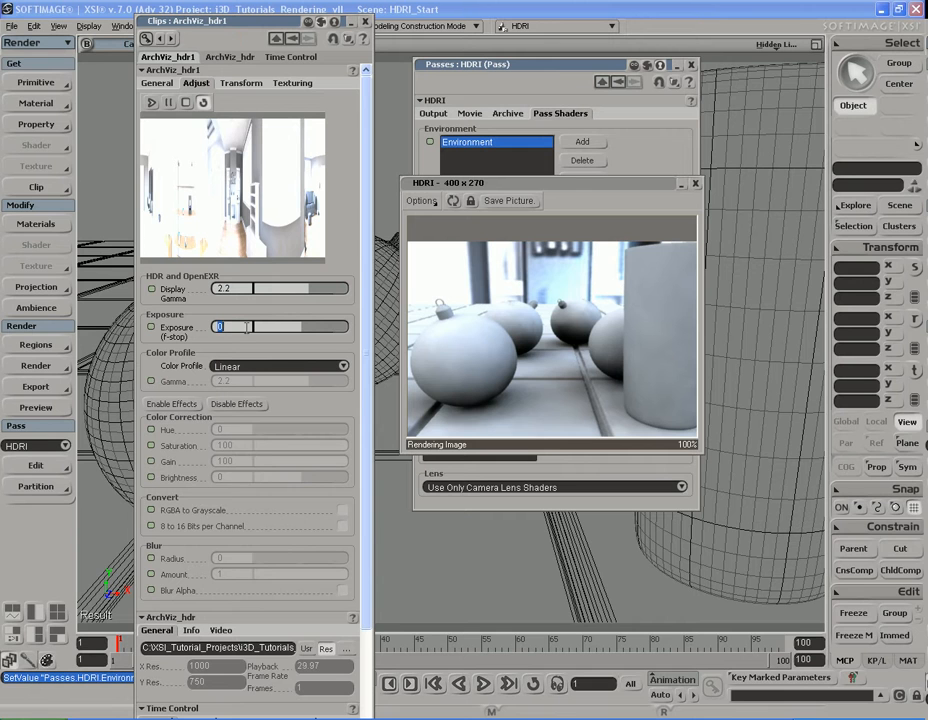
pyautogui.write('-2')
pyautogui.press('Return')
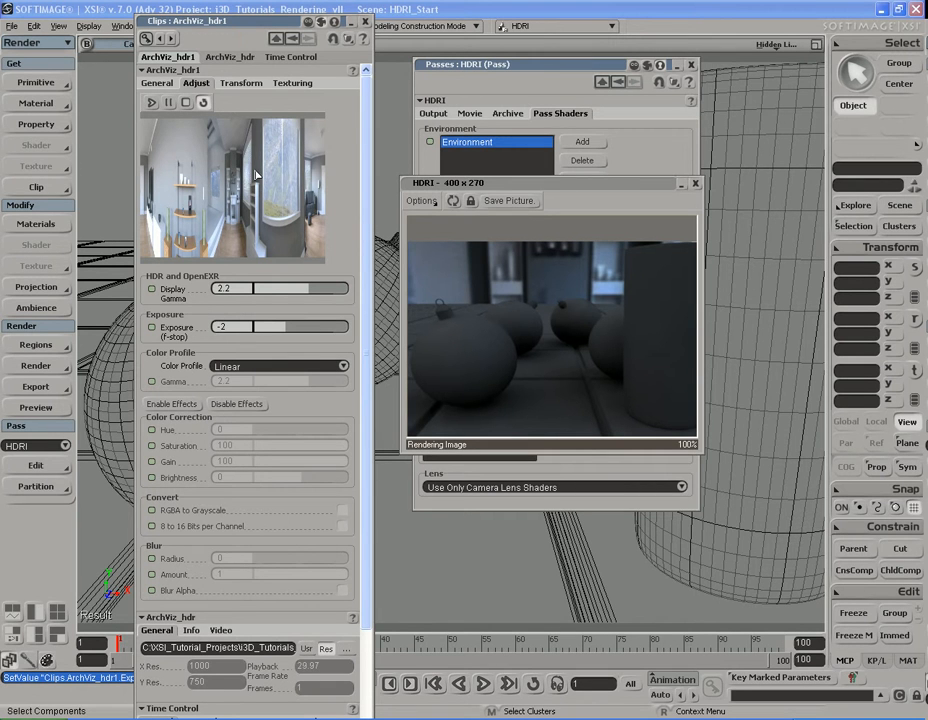
pyautogui.doubleClick(243, 325)
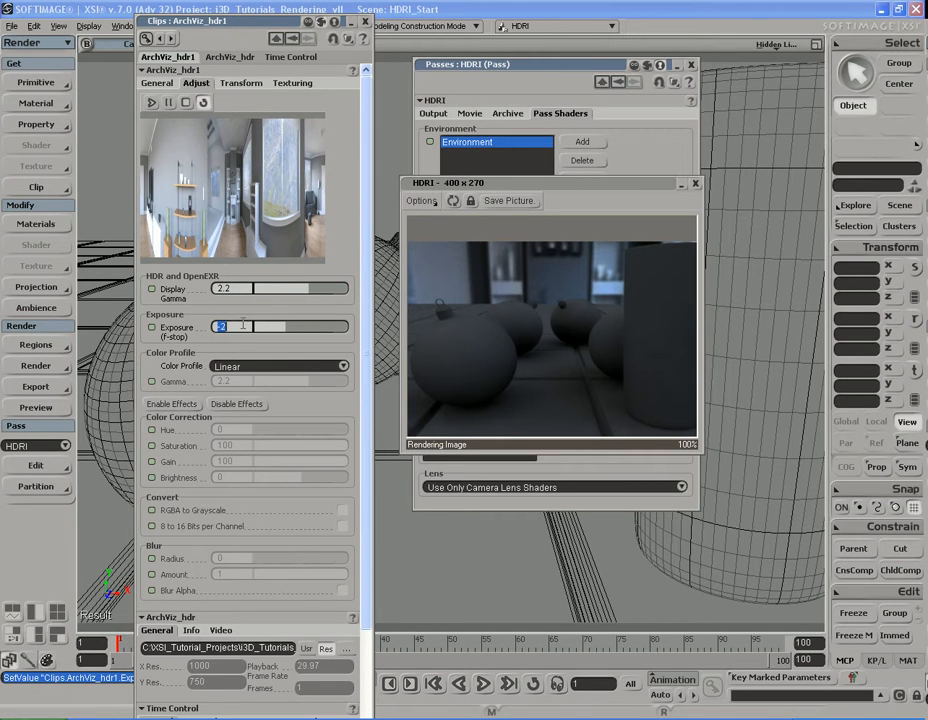
pyautogui.write('2')
pyautogui.press('Return')
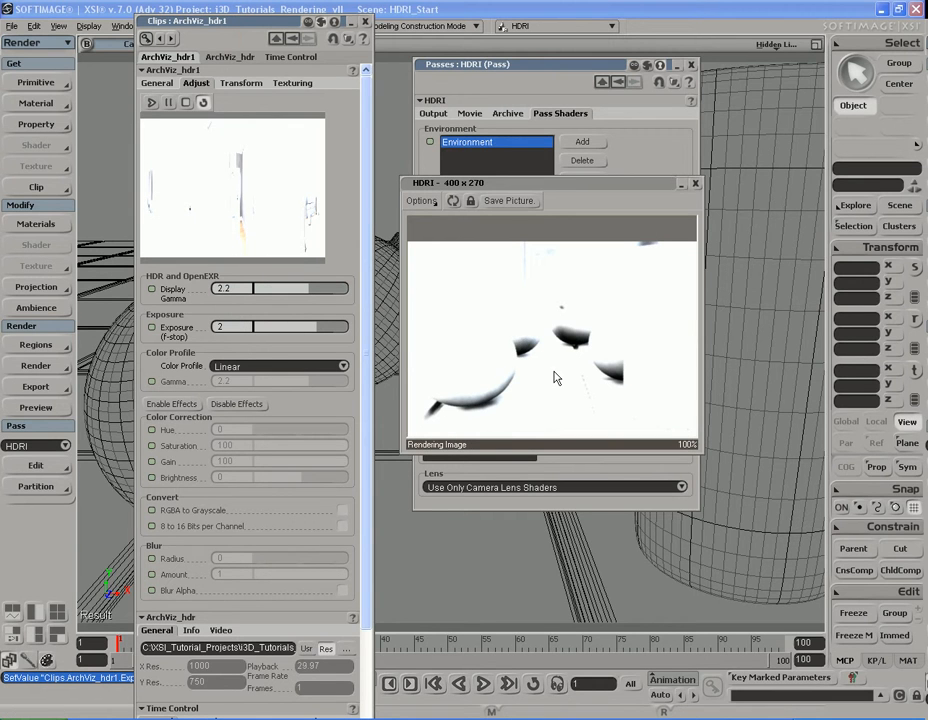
pyautogui.doubleClick(222, 326)
pyautogui.write('0')
pyautogui.press('Return')
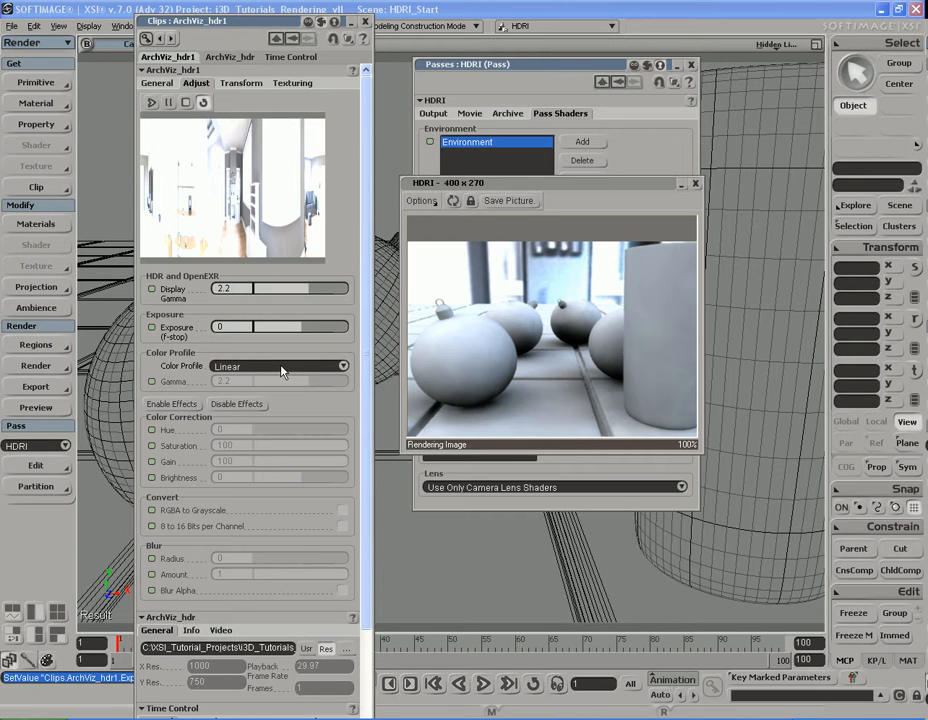
# Try the sRGB color profile on the HDR clip in the render preview and switch back to Linear
pyautogui.click(281, 371)
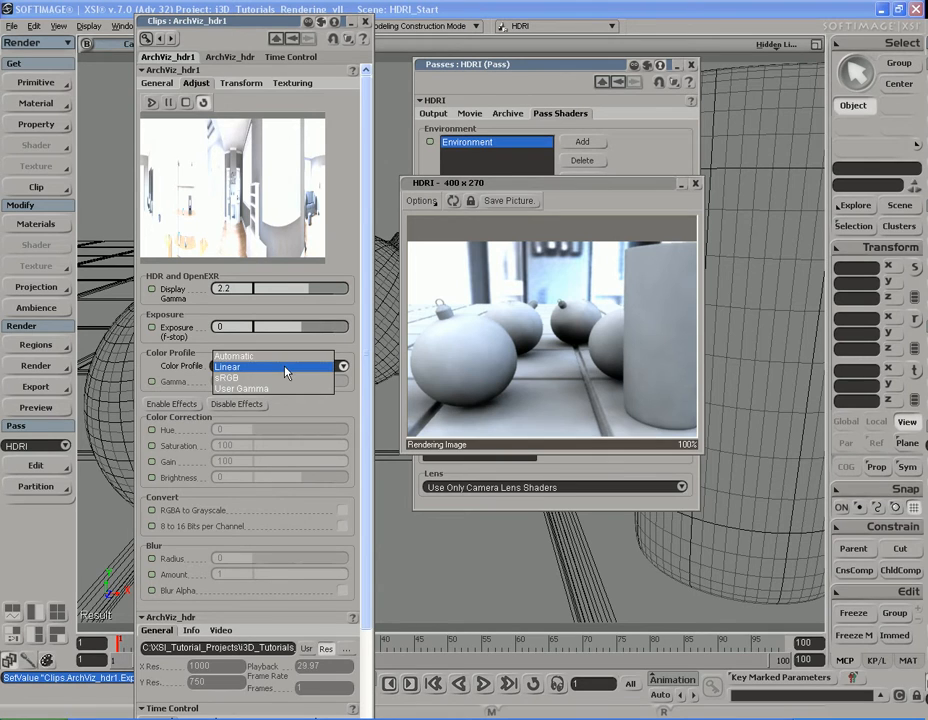
pyautogui.click(285, 378)
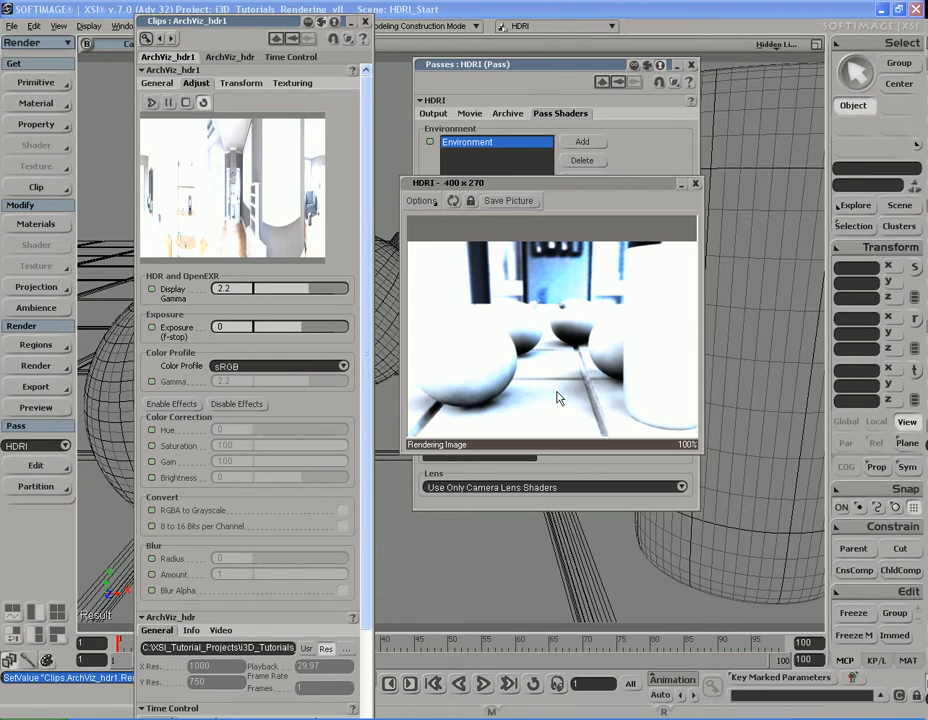
pyautogui.click(283, 366)
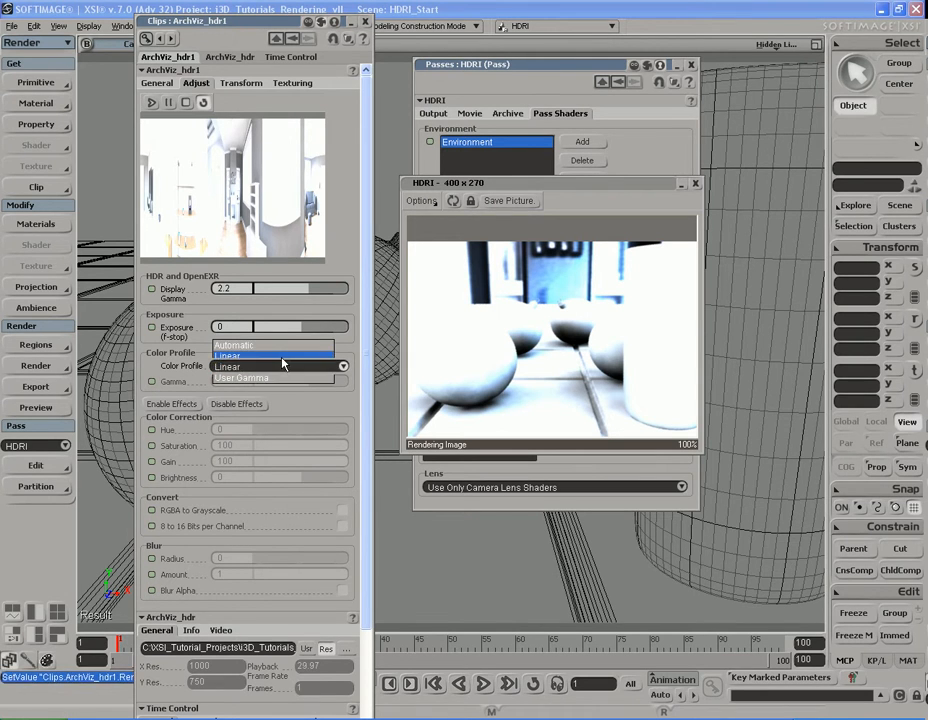
pyautogui.click(283, 358)
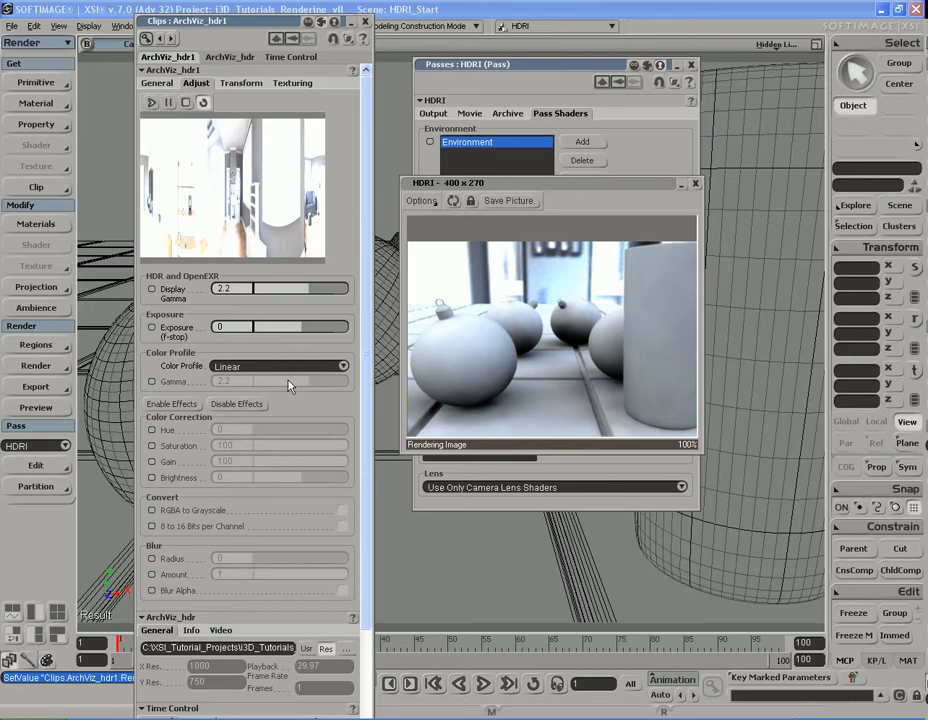
# Close the render preview and all property pages, reviewing the HDRI pass's Archive, Movie and Output settings before leaving them
pyautogui.click(695, 183)
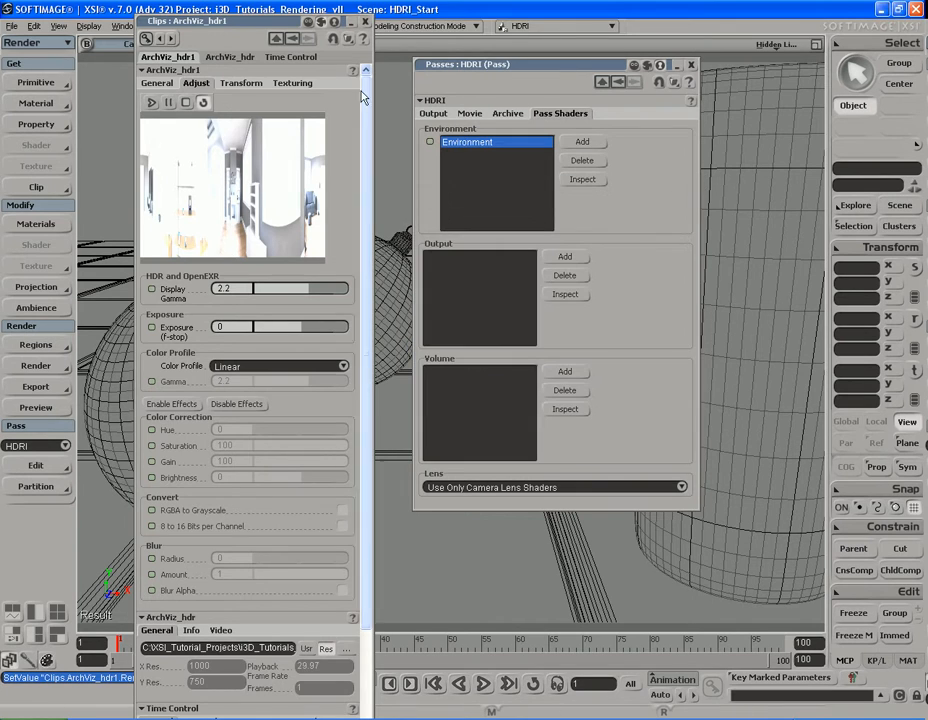
pyautogui.click(365, 21)
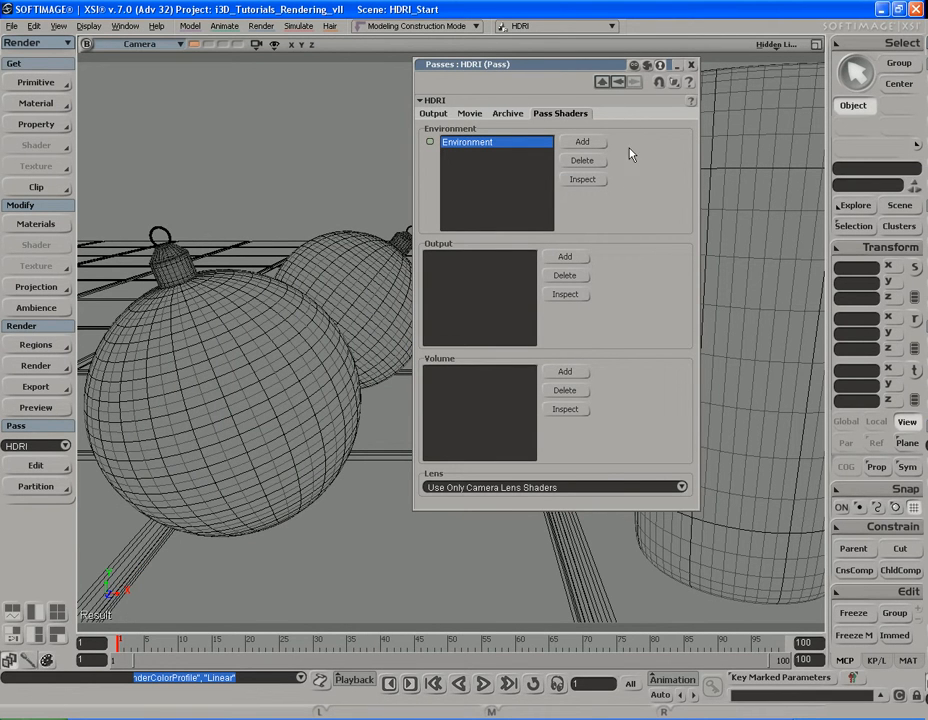
pyautogui.click(505, 114)
pyautogui.click(469, 113)
pyautogui.click(432, 114)
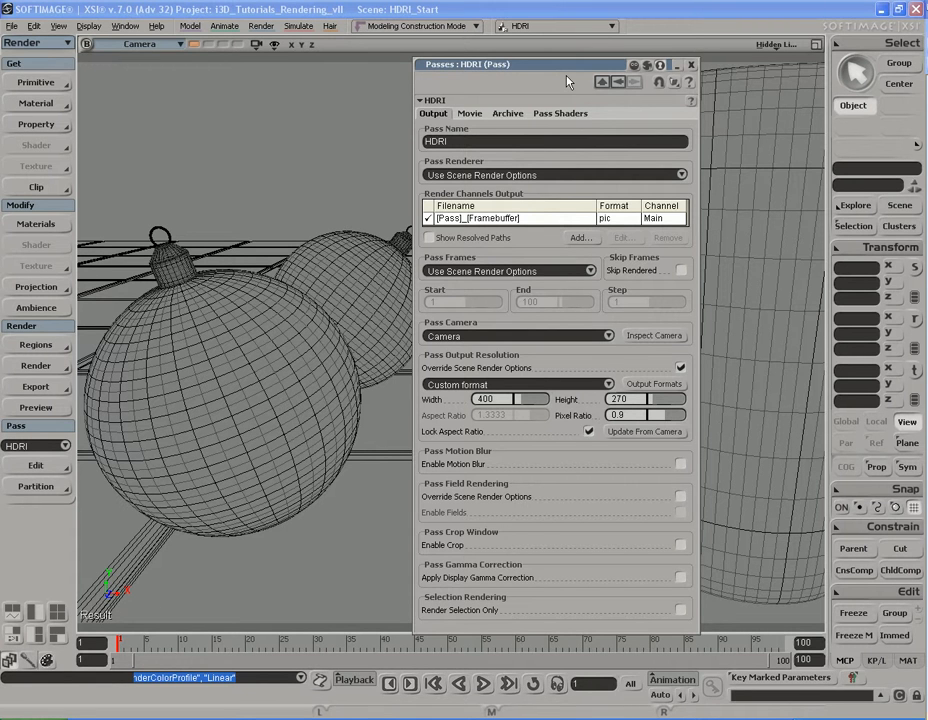
pyautogui.click(691, 66)
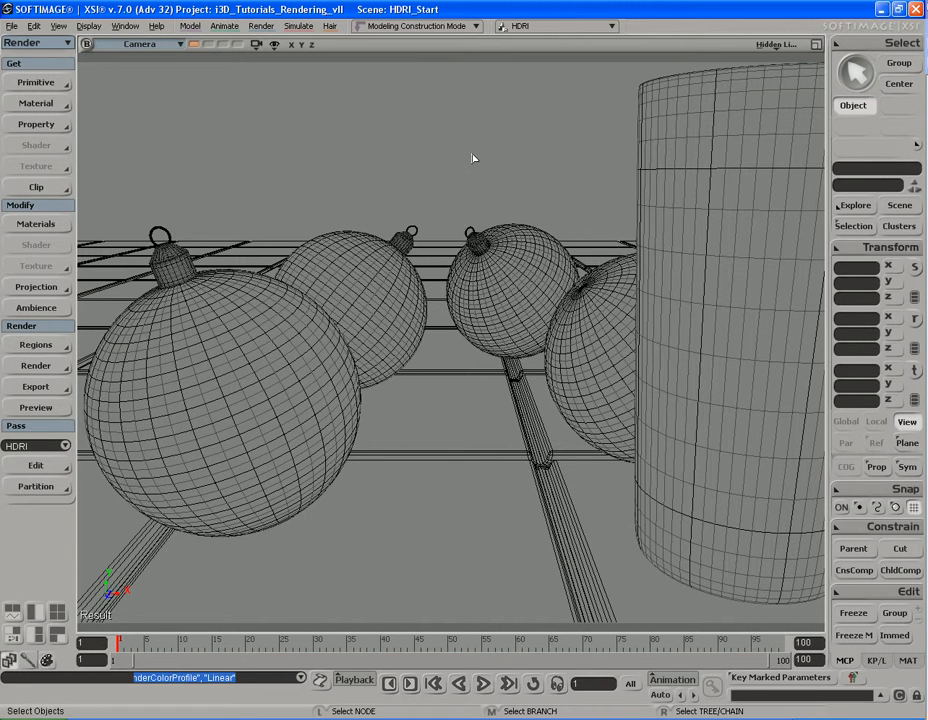